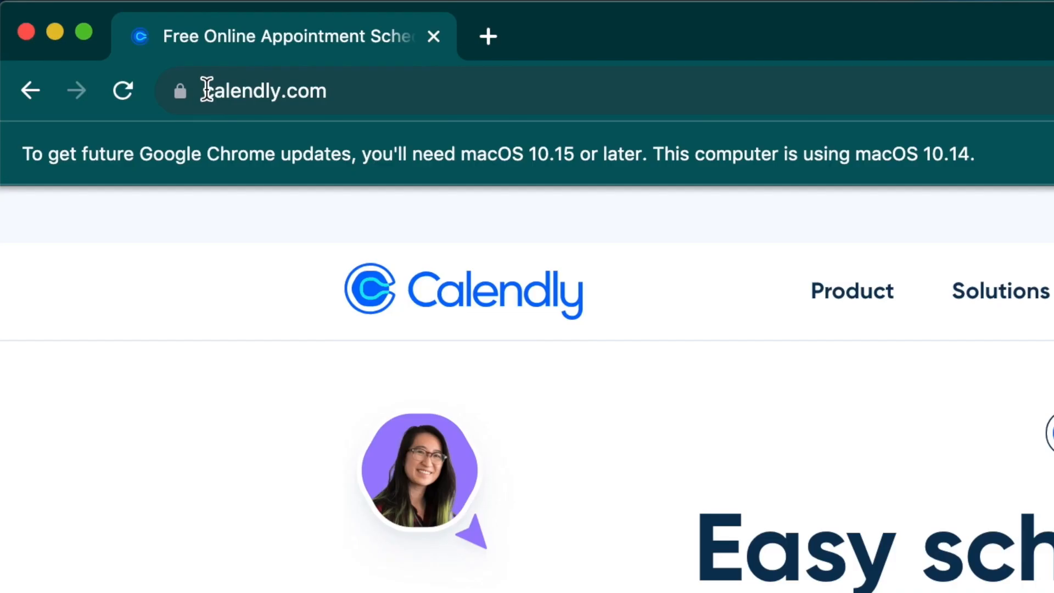
- Look through the Calendly homepage, including its team productivity features and the supported tool integrations
drag(206, 87, 455, 97)
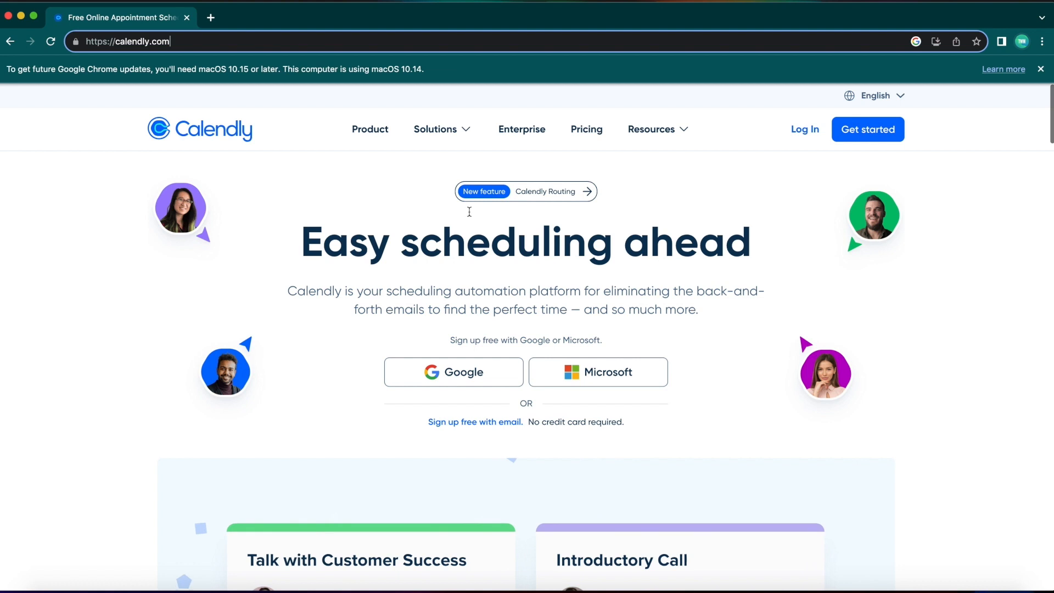
scroll(470, 216, down, 5)
scroll(470, 216, down, 10)
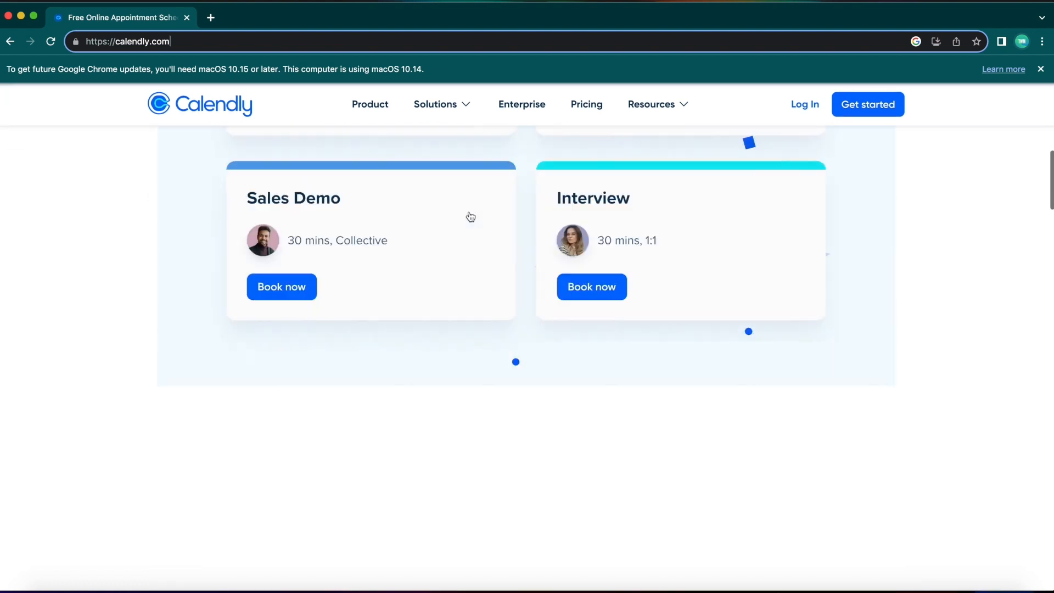
scroll(470, 217, down, 8)
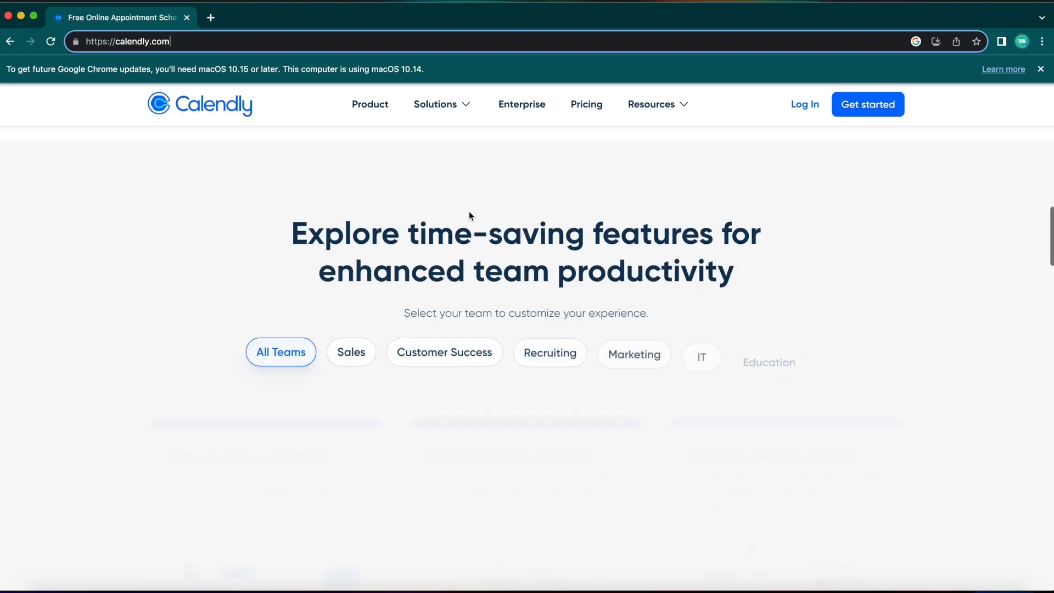
scroll(471, 217, down, 1)
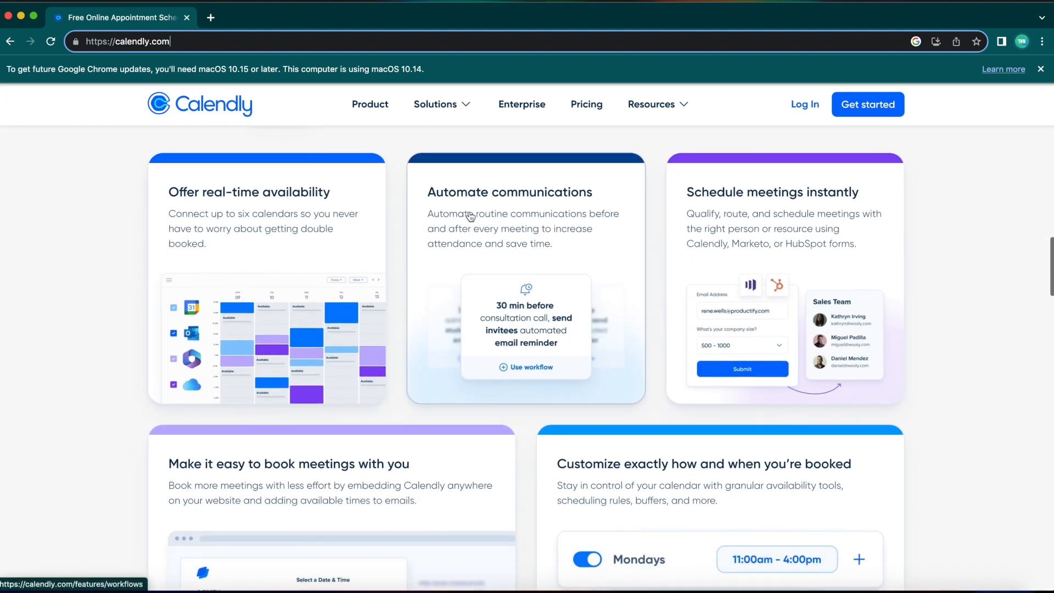
scroll(471, 217, down, 5)
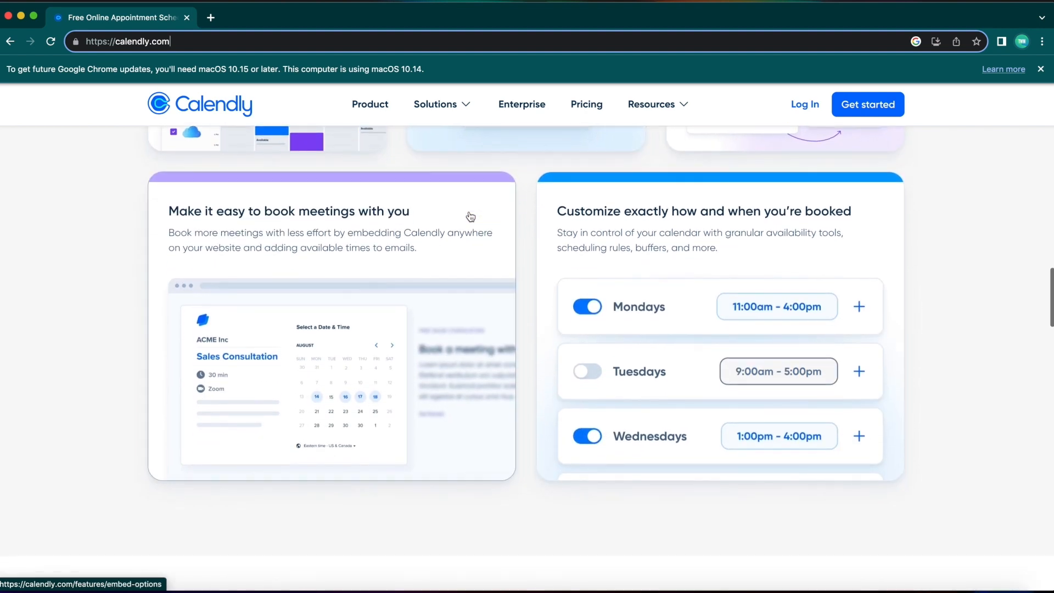
scroll(470, 216, down, 6)
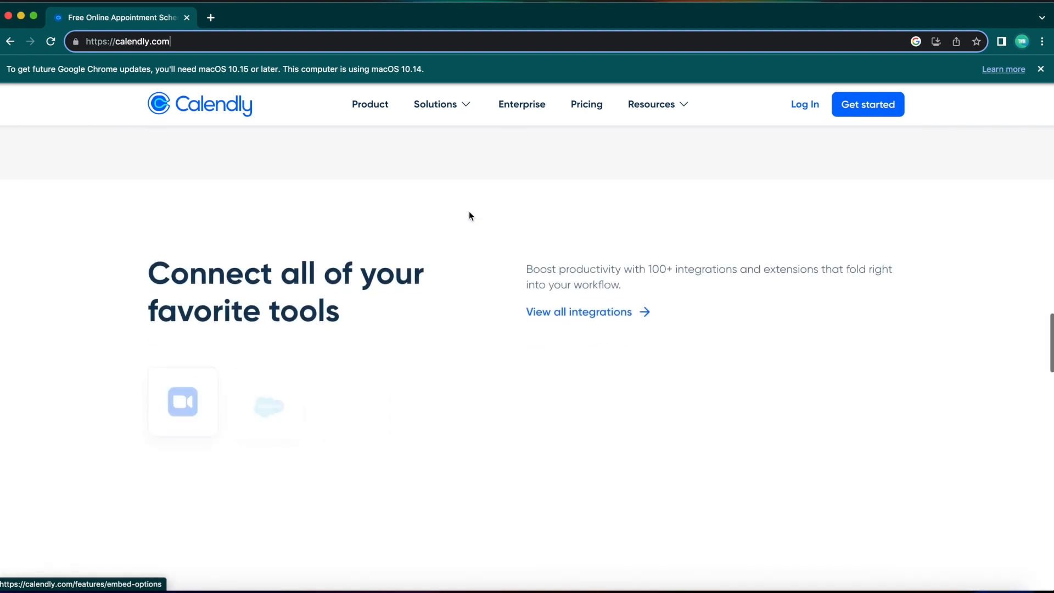
scroll(470, 215, down, 4)
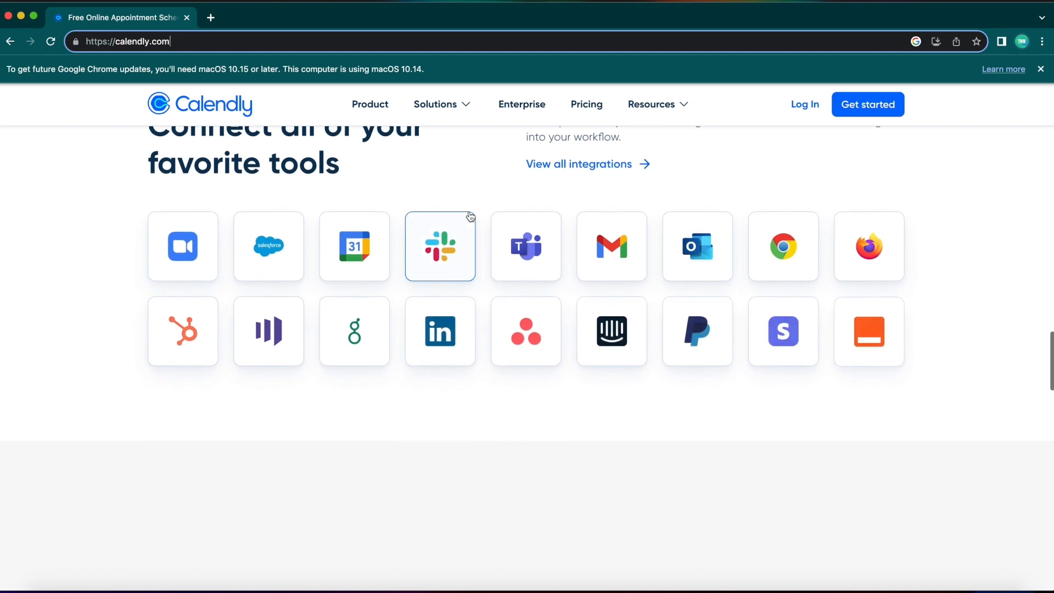
scroll(471, 216, down, 3)
scroll(471, 216, up, 20)
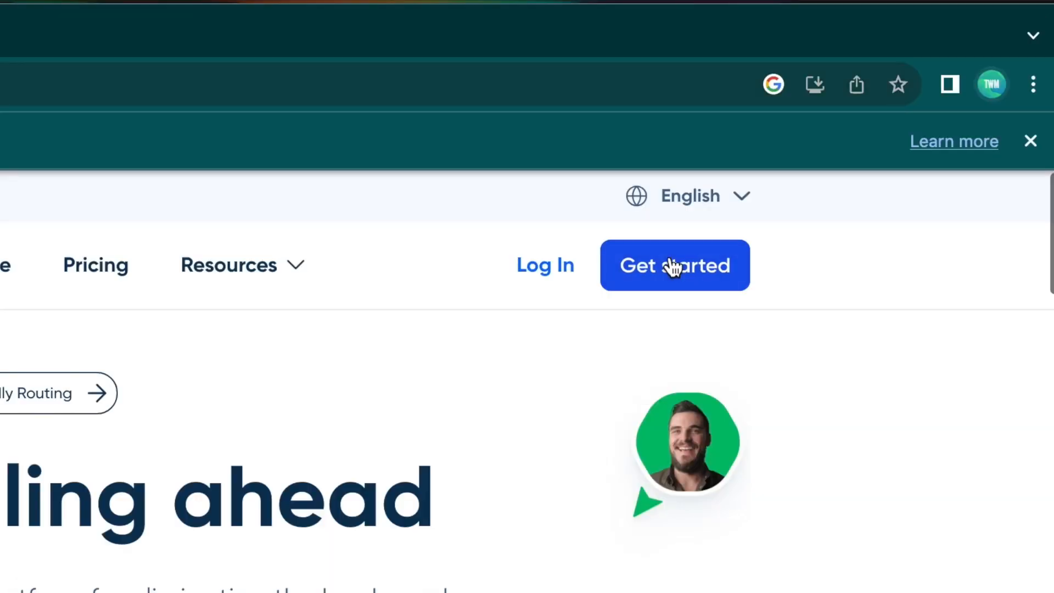
- Sign up for a free Calendly account with the existing Google account and allow access to Google Calendar
click(671, 264)
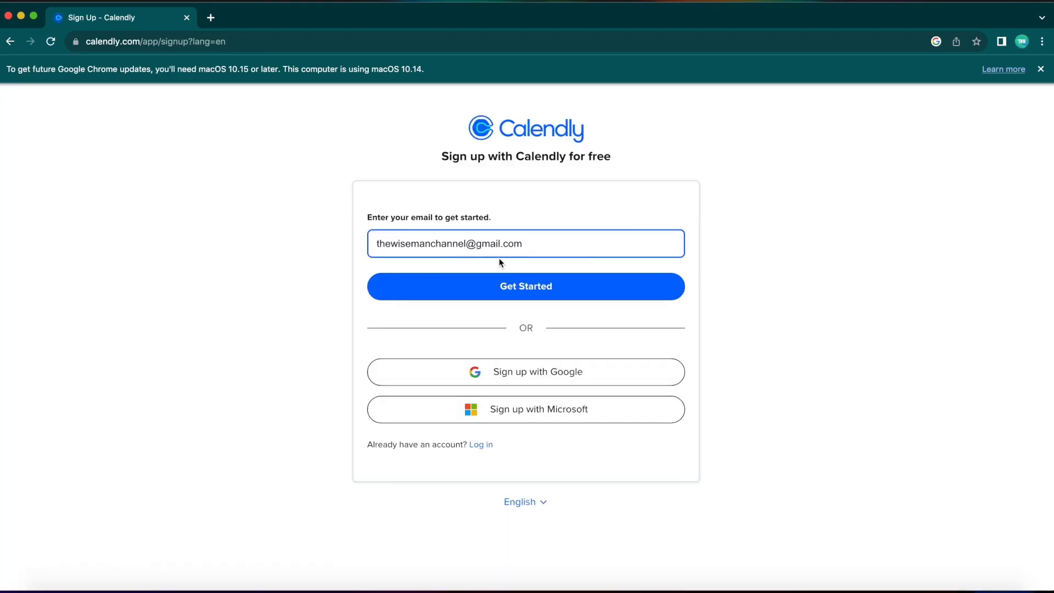
click(511, 287)
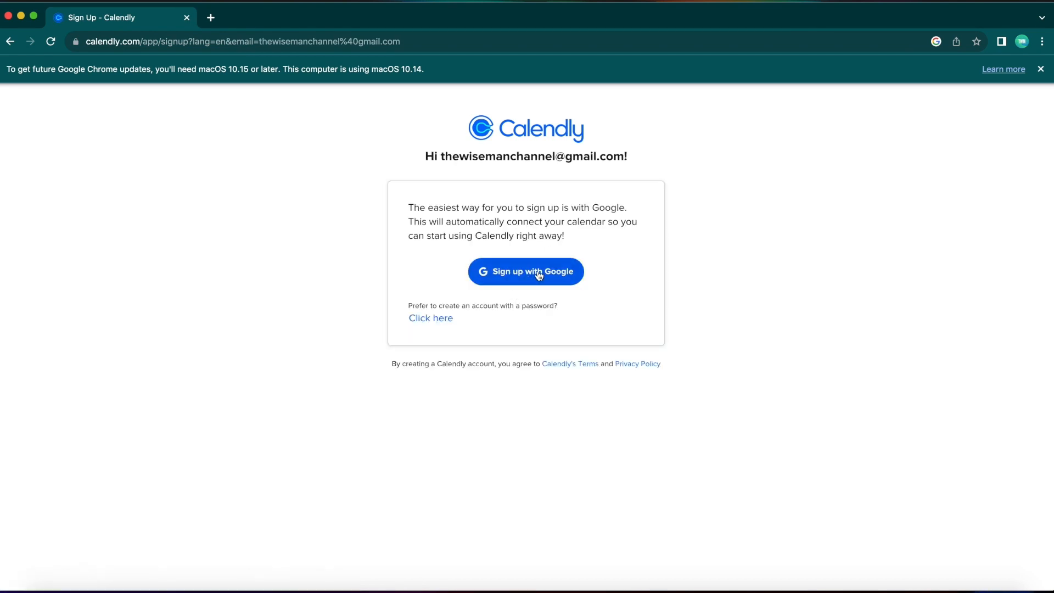
click(539, 274)
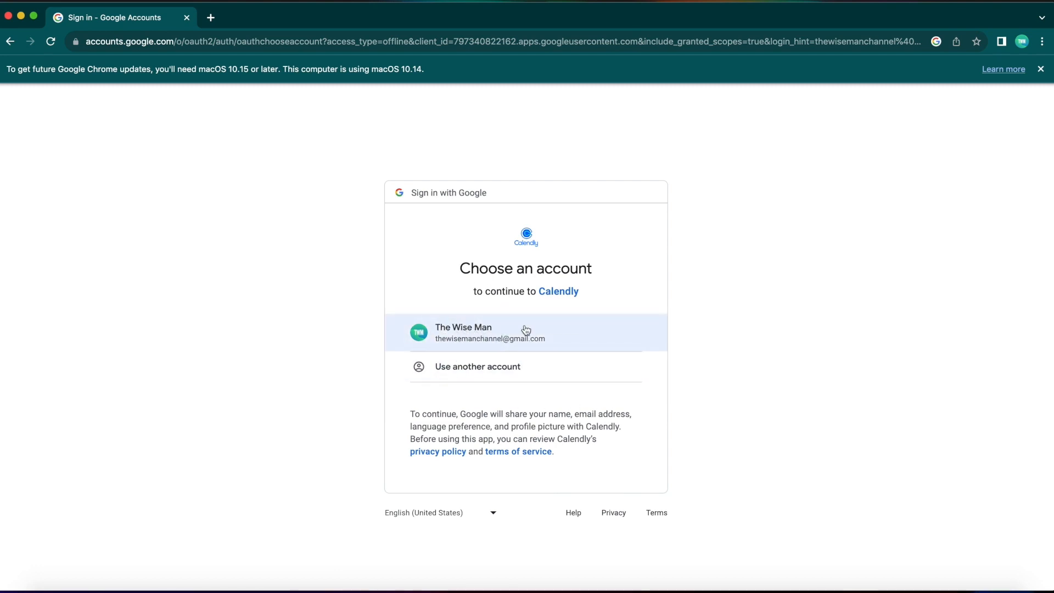
click(489, 339)
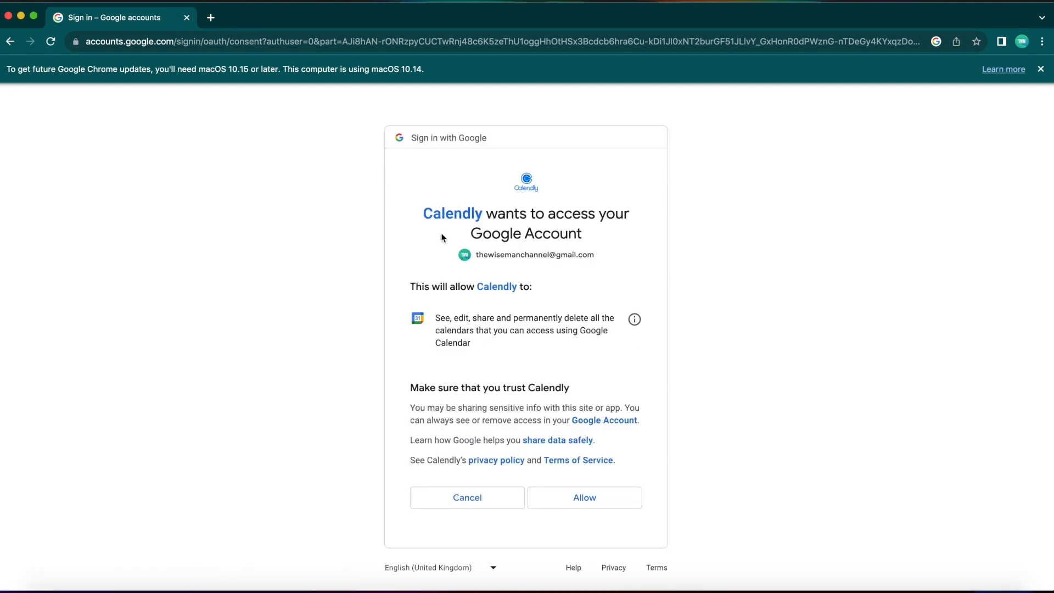
click(581, 500)
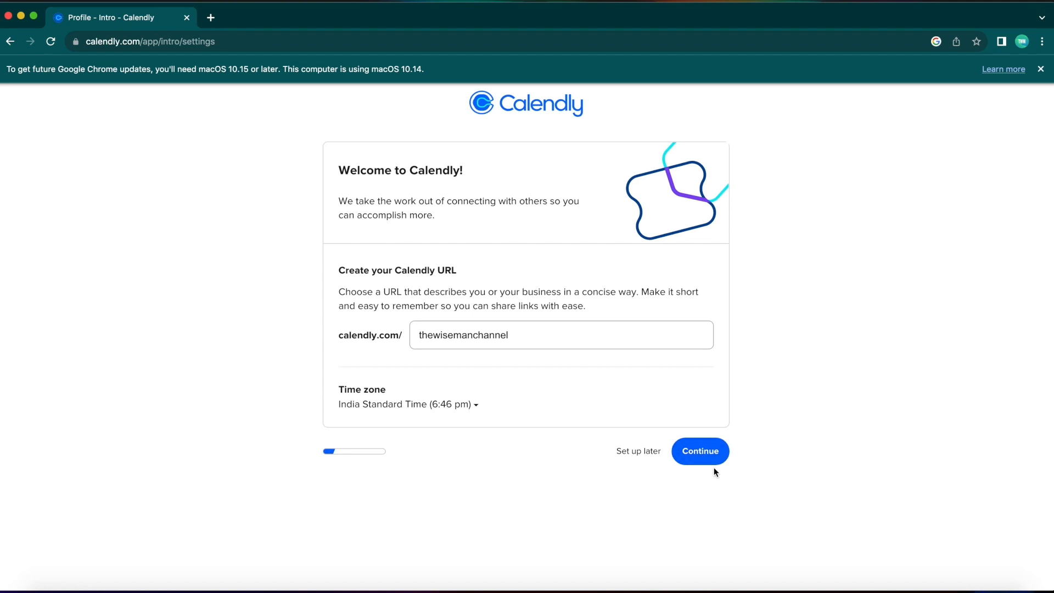
- Complete onboarding with the suggested URL, calendar and availability settings and the Freelance + Consultant role, and dismiss the event scheduling guide
click(699, 453)
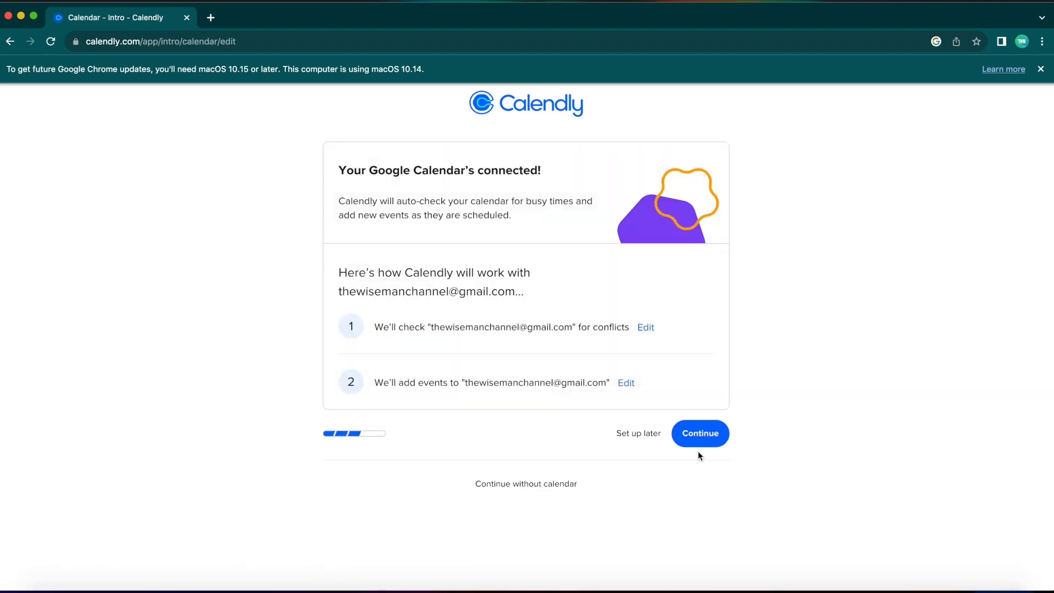
click(714, 443)
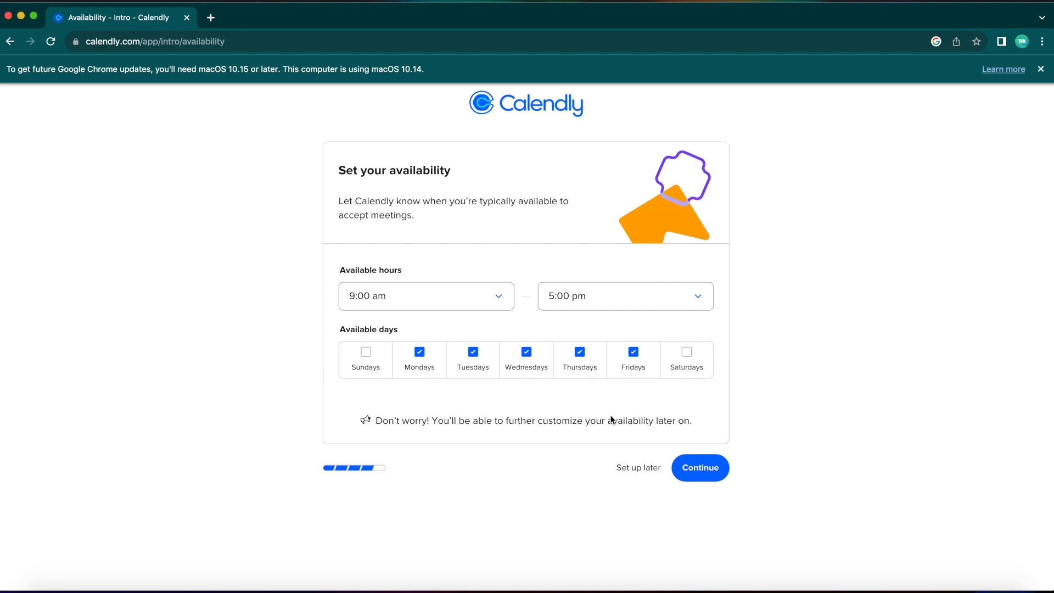
click(706, 468)
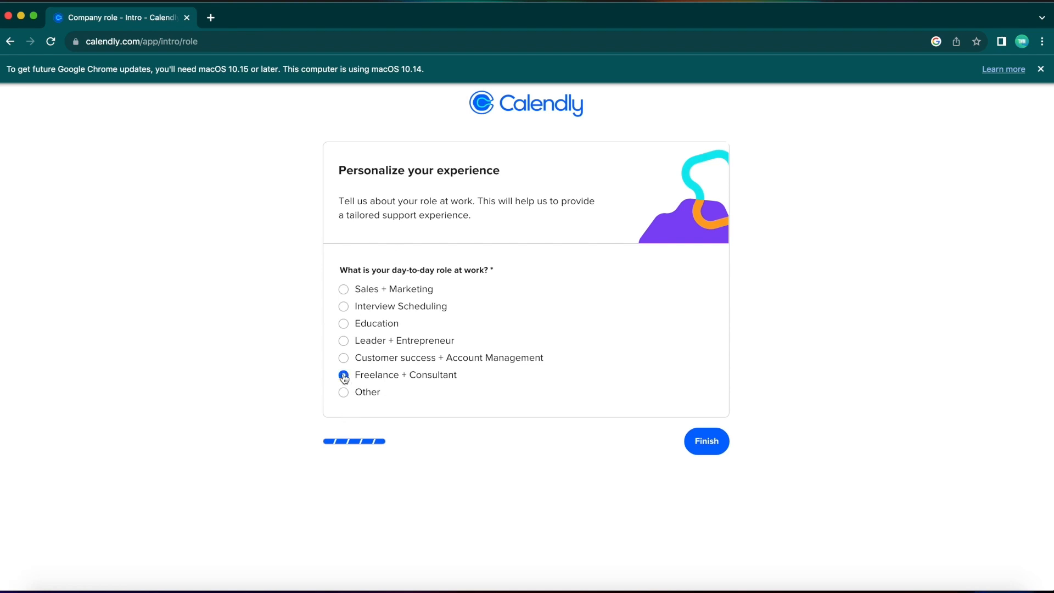
click(703, 441)
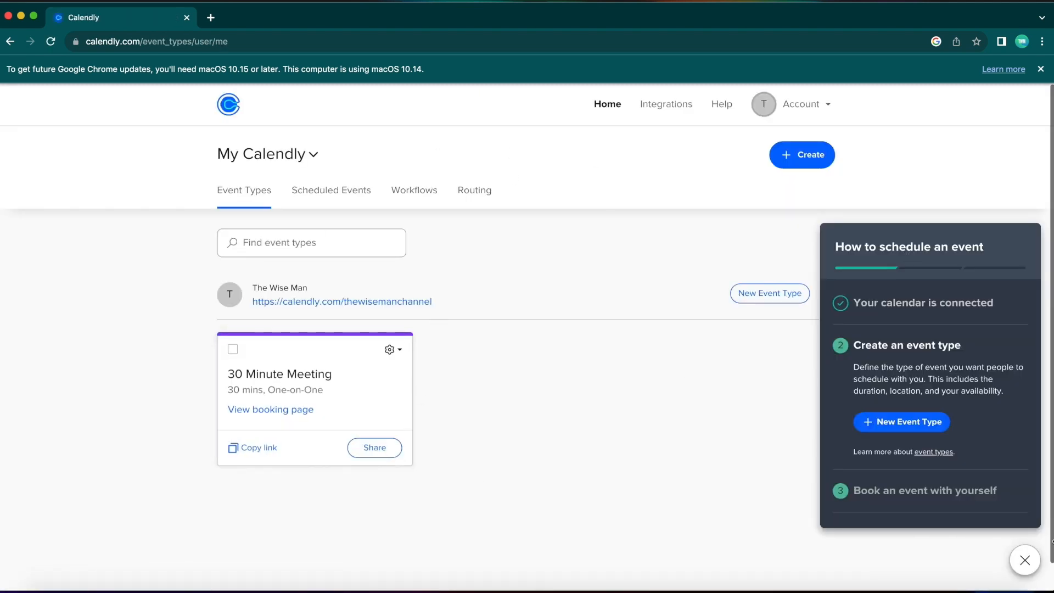
click(1025, 560)
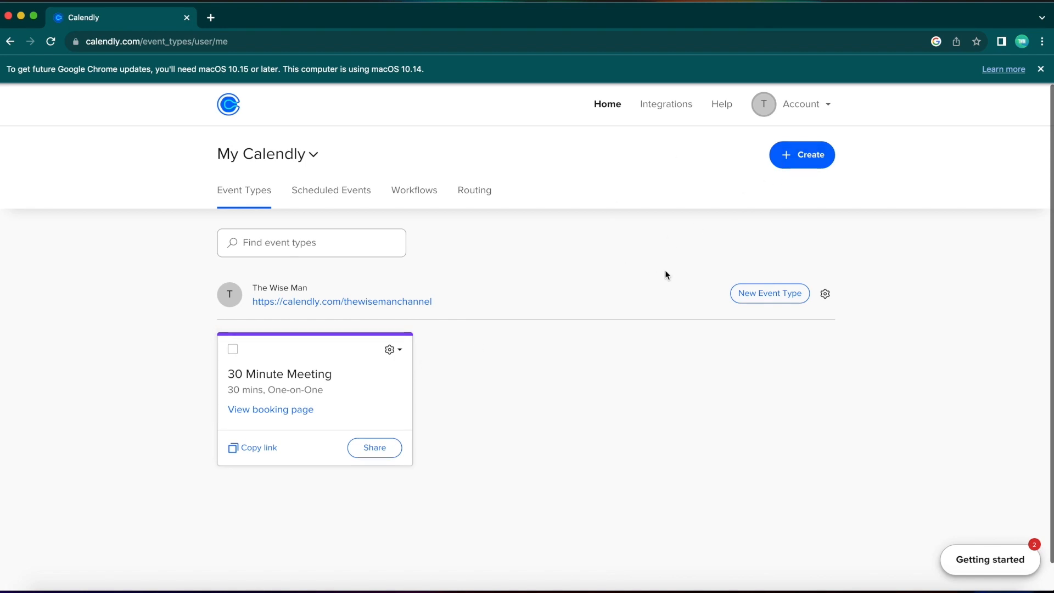
- Open the personal account settings and review the profile's name, welcome message, language, date format, country and time zone fields
click(793, 106)
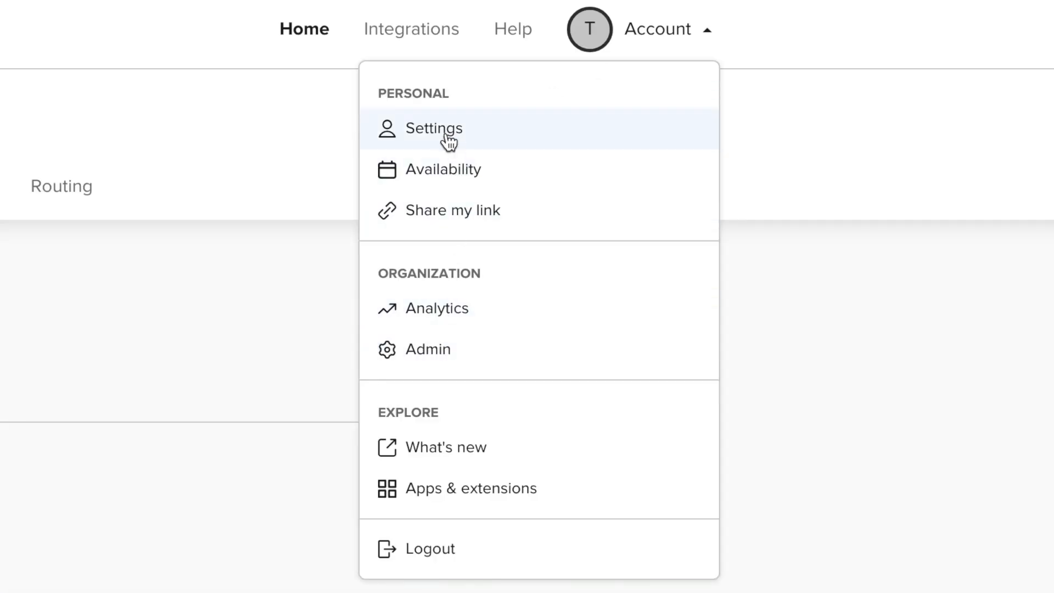
click(446, 138)
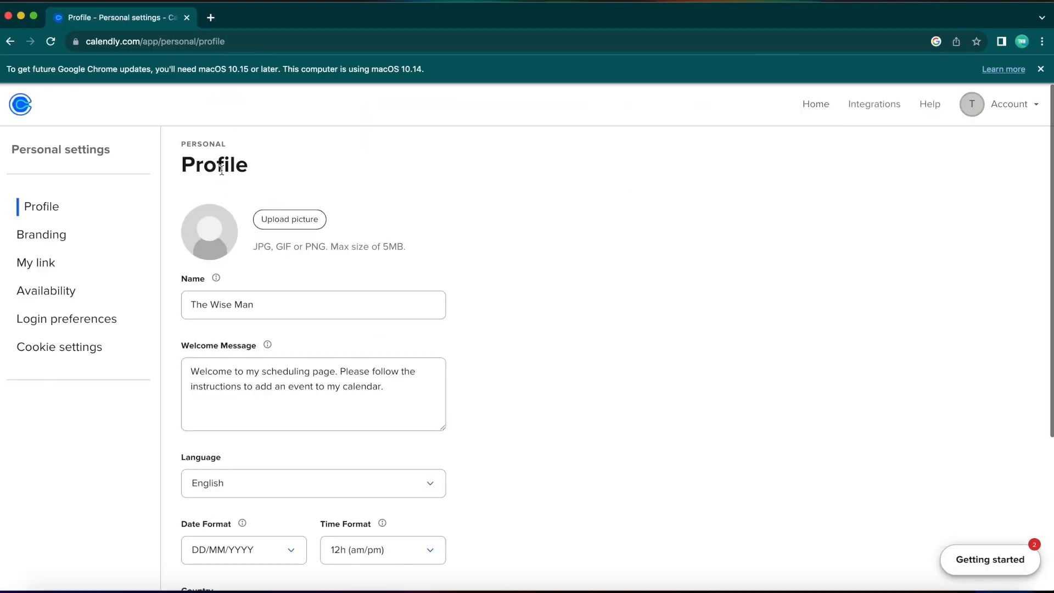
scroll(321, 327, down, 5)
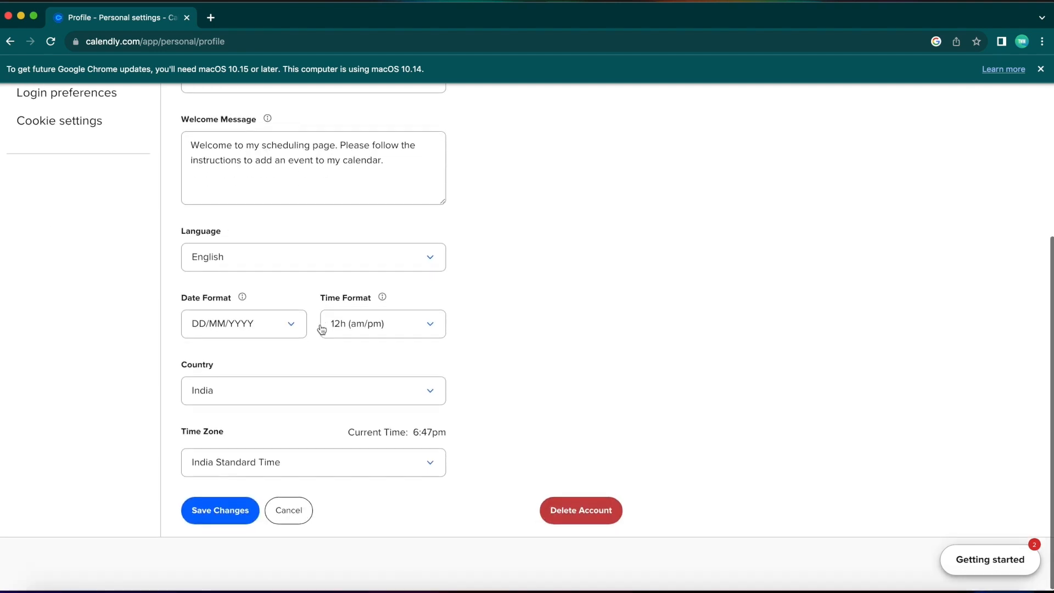
scroll(320, 329, up, 5)
scroll(331, 365, down, 4)
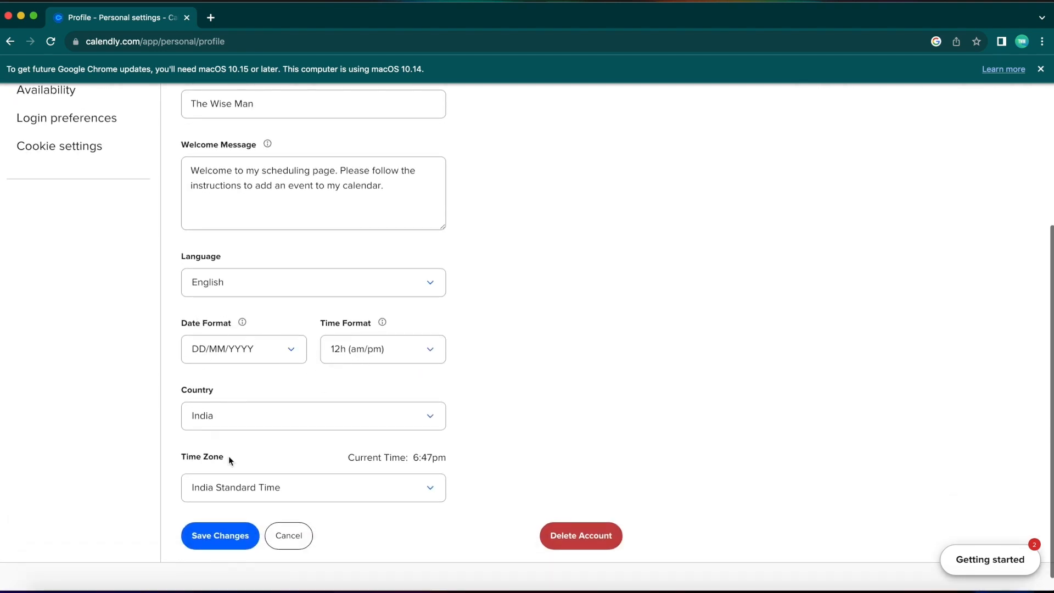
scroll(269, 457, up, 5)
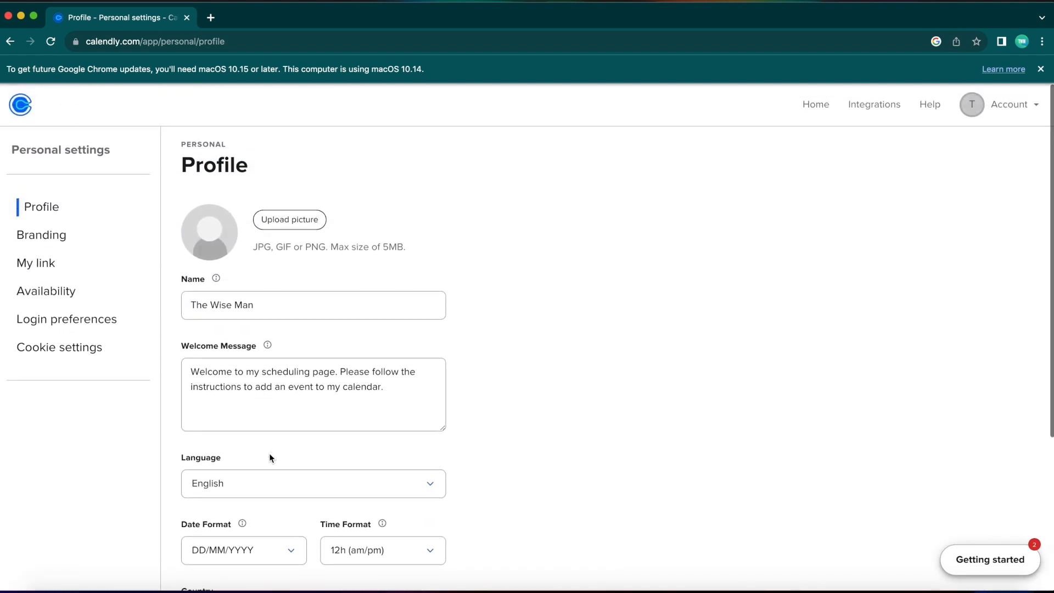
- Review the personal branding settings, including the logo upload and the Calendly branding option
click(46, 233)
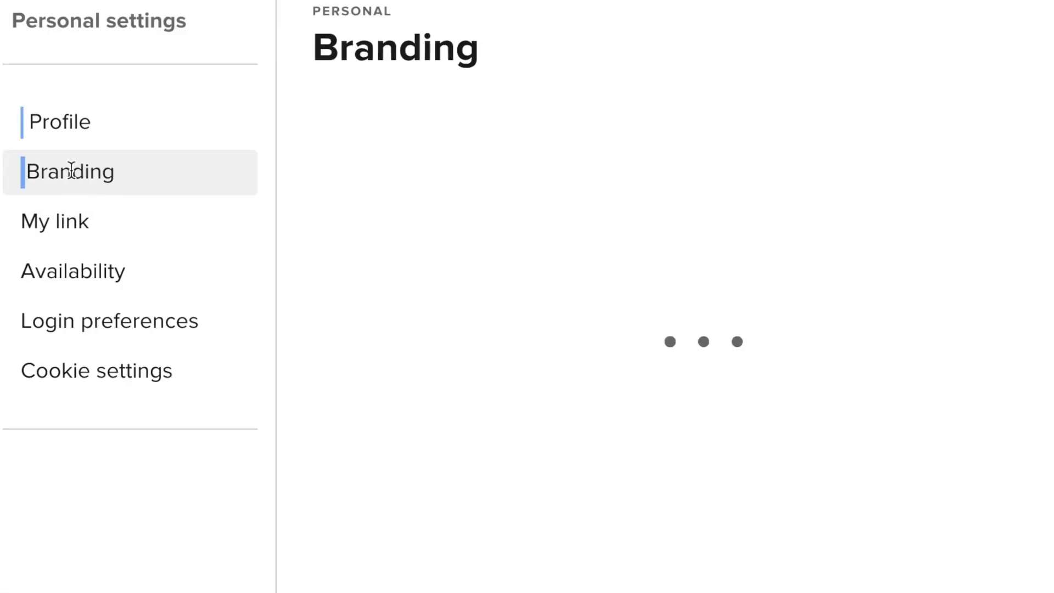
scroll(342, 318, down, 2)
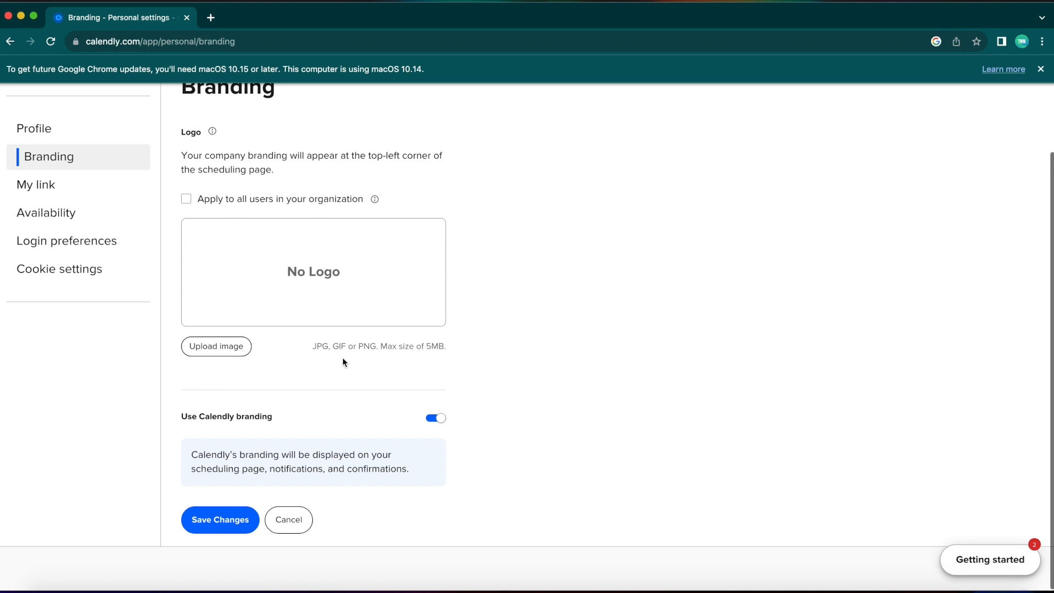
scroll(344, 362, up, 2)
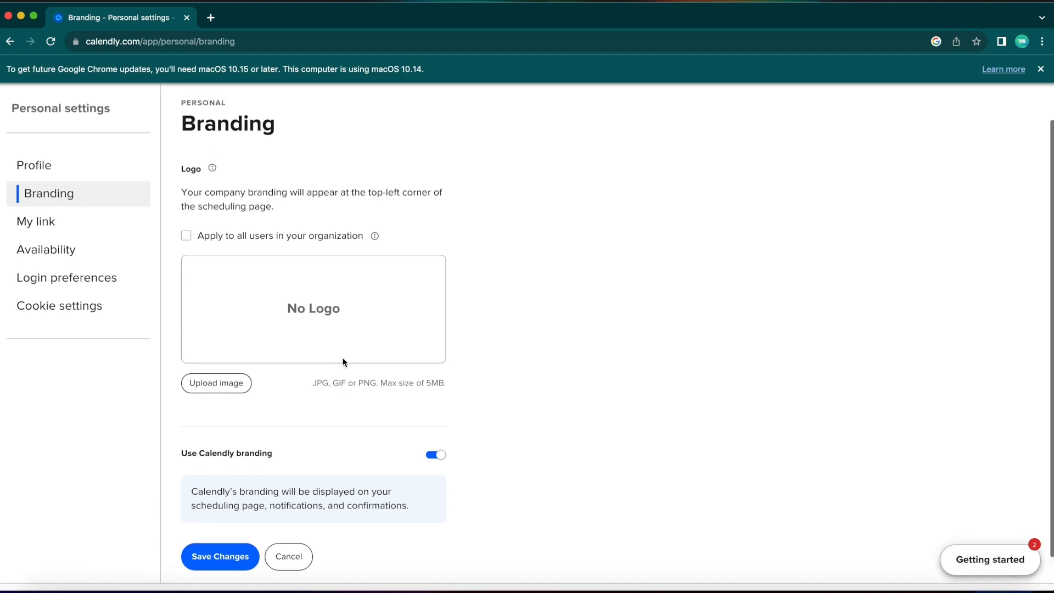
- Open the personal link settings and try "testing" as the custom ending of the Calendly URL
click(93, 187)
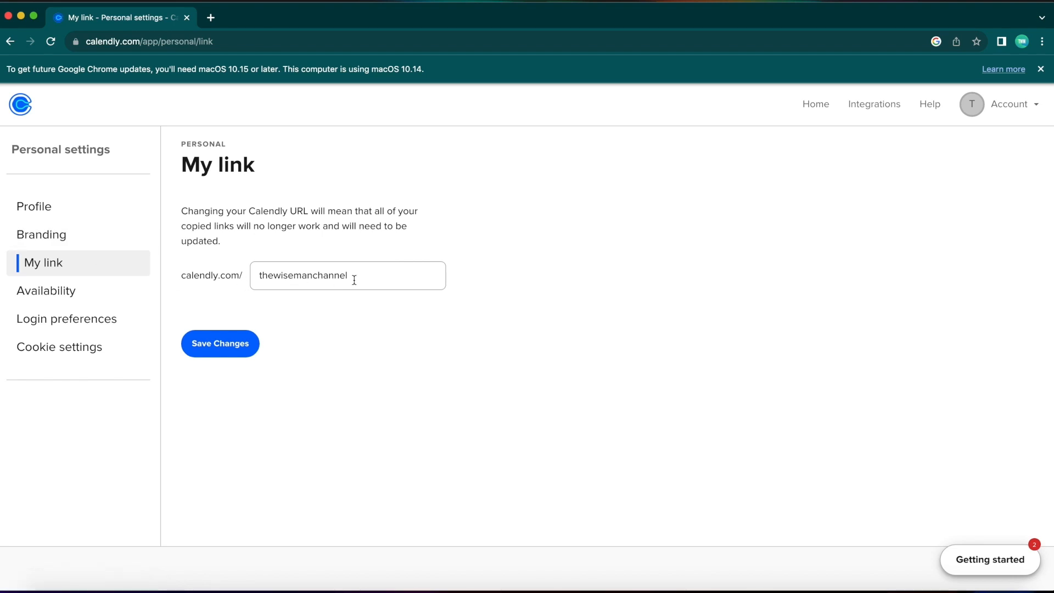
drag(354, 280, 247, 278)
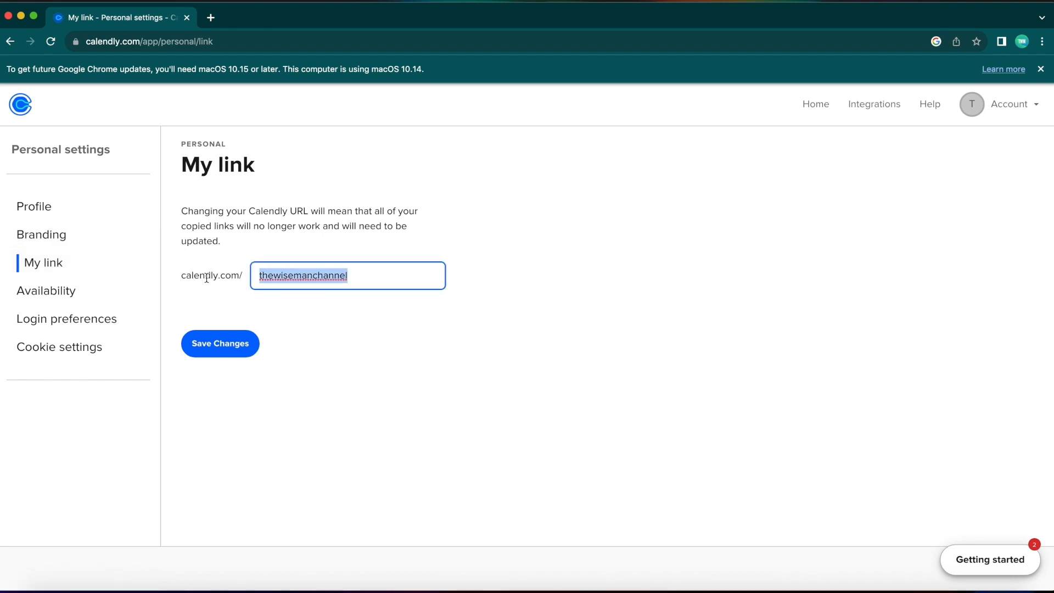
key(BackSpace)
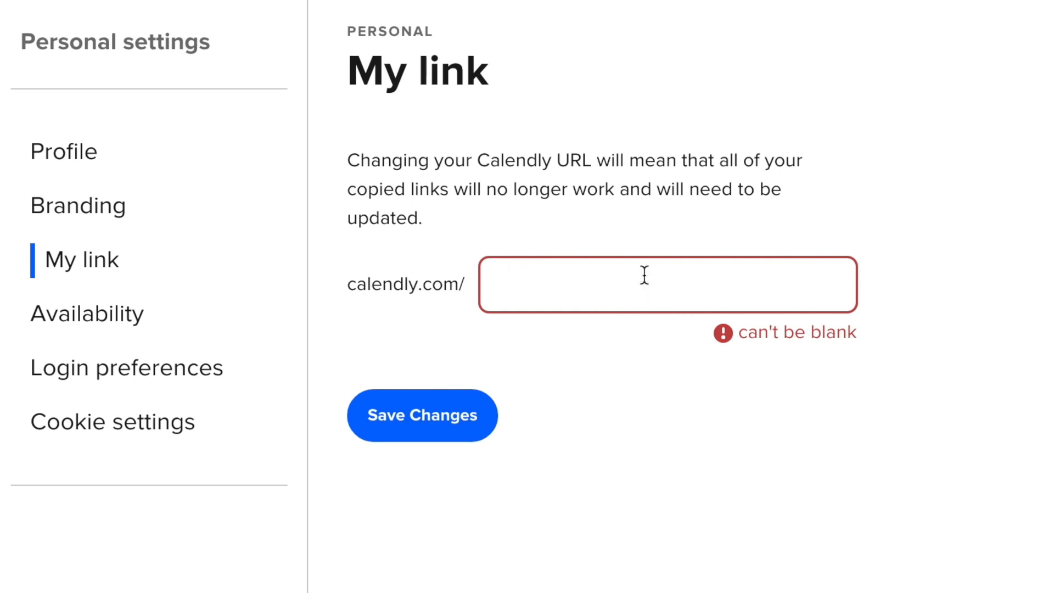
text(testing)
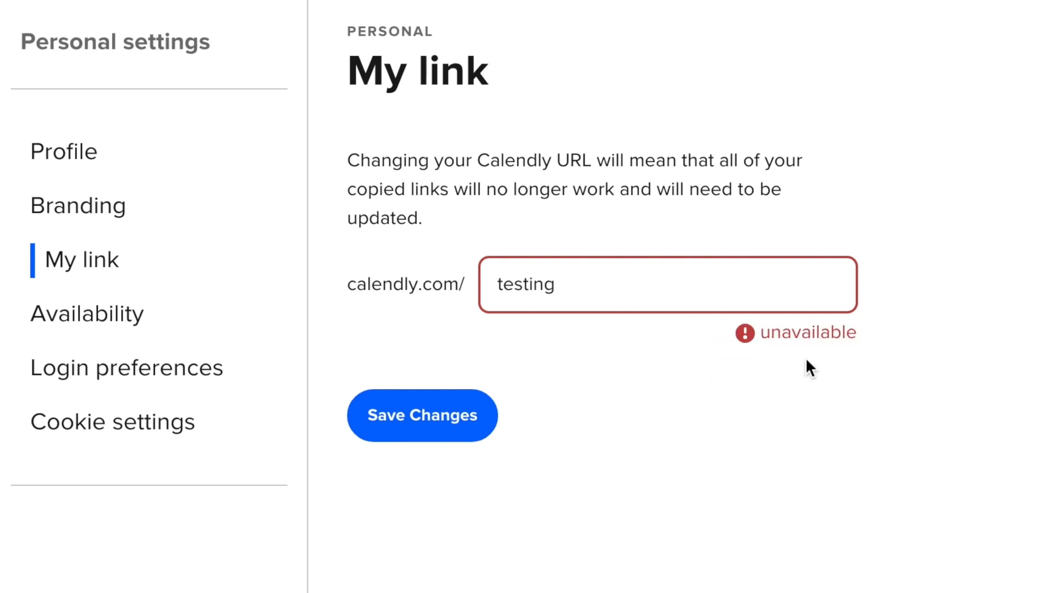
- Replace the custom ending of the Calendly URL with "howtoheroes" and save the link settings
key(ctrl+a)
key(BackSpace)
text(h)
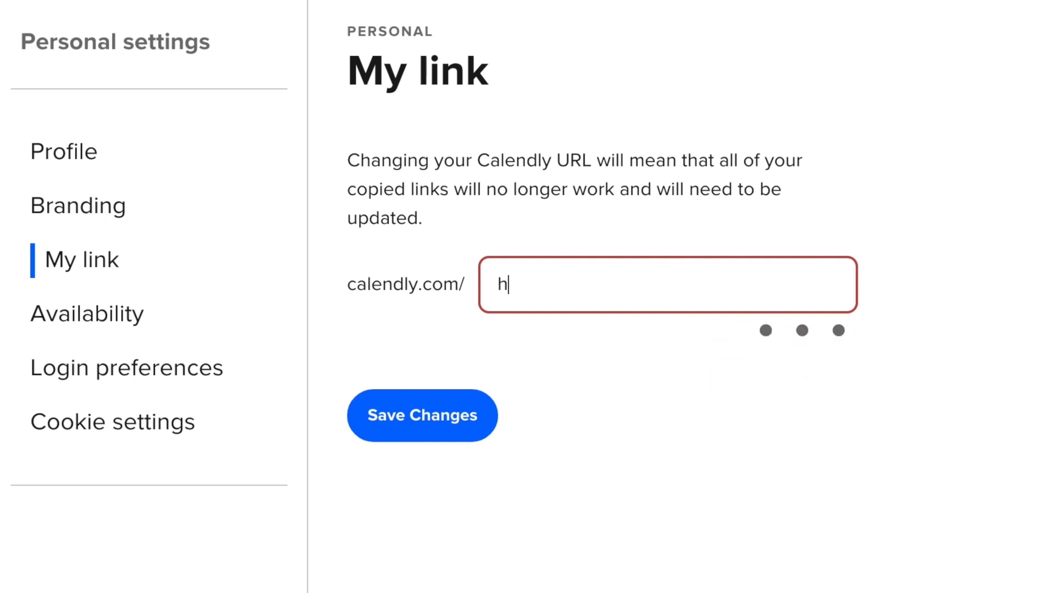
text(owtoheo)
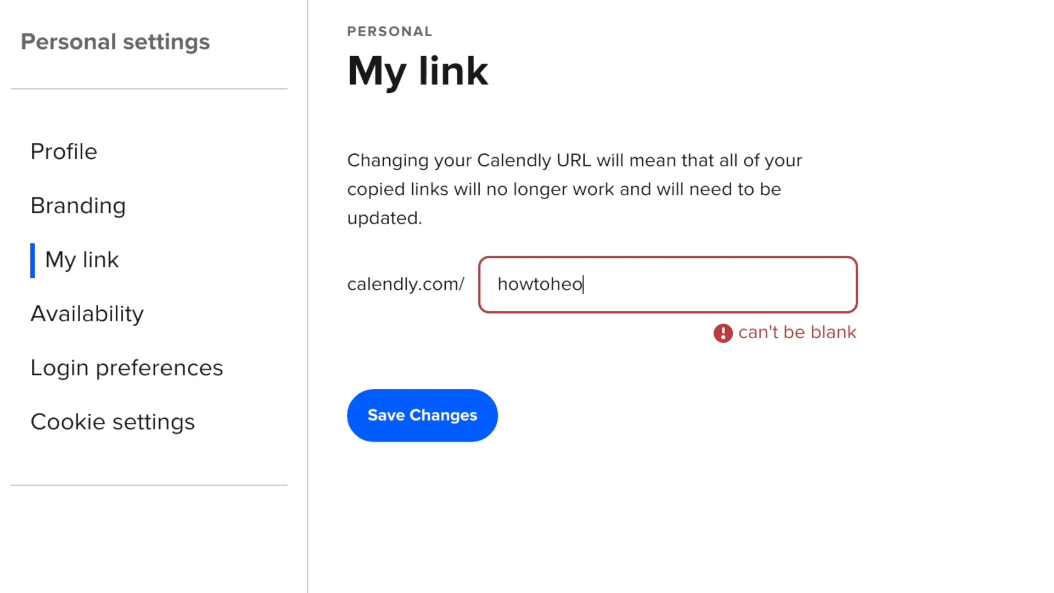
text(r)
key(BackSpace)
key(BackSpace)
text(roes)
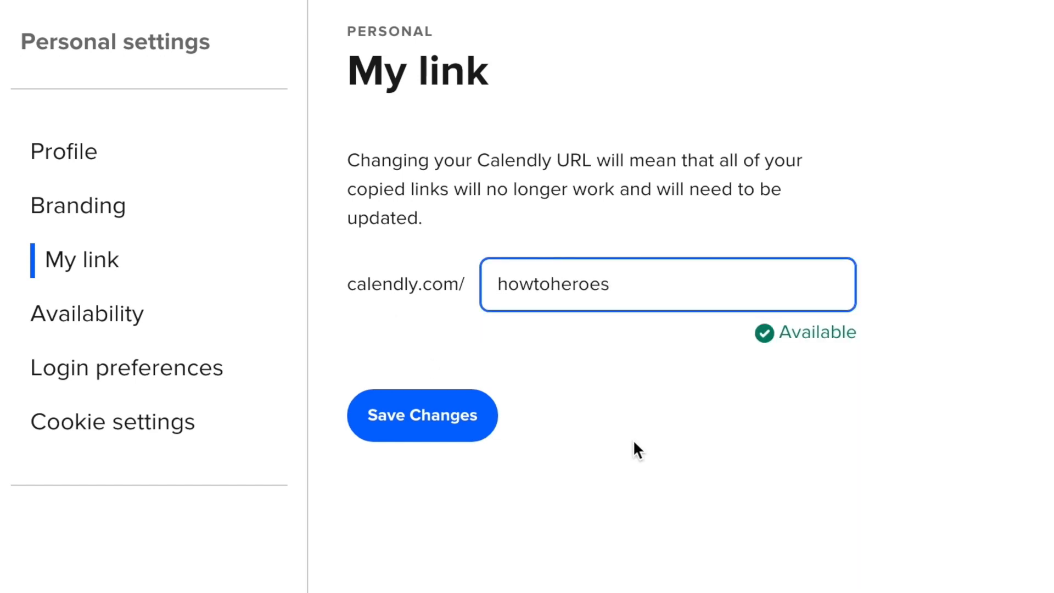
click(703, 433)
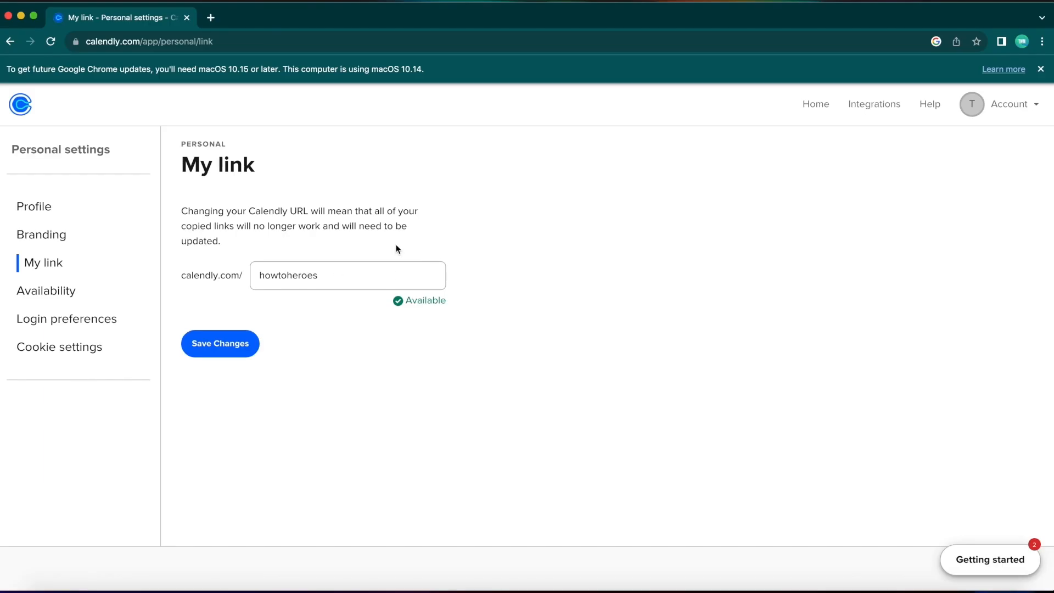
click(214, 352)
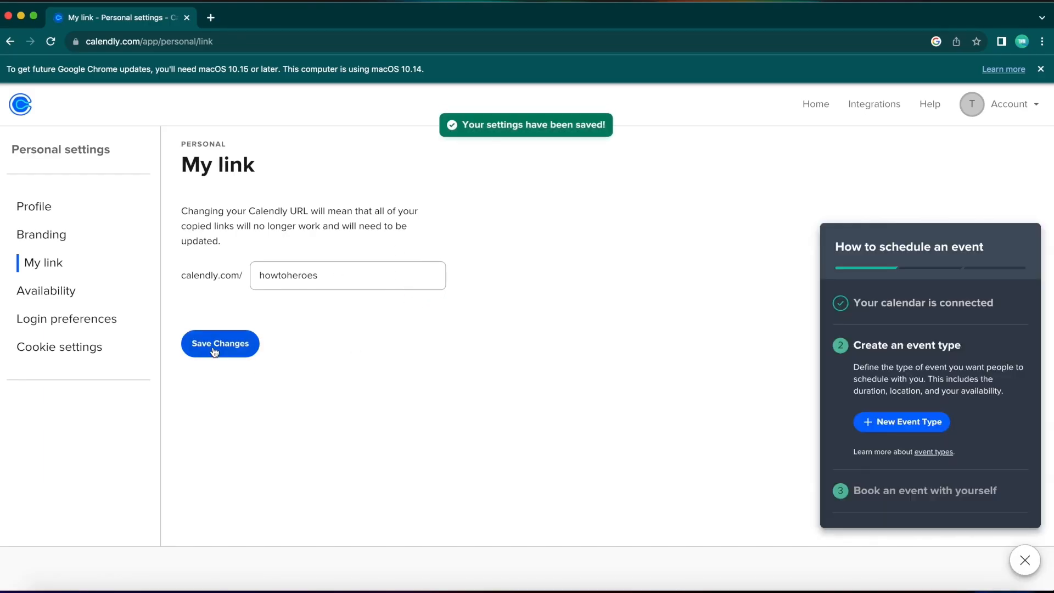
- Open the personal availability settings, dismiss the event scheduling guide and review the connected Google calendar account
click(61, 295)
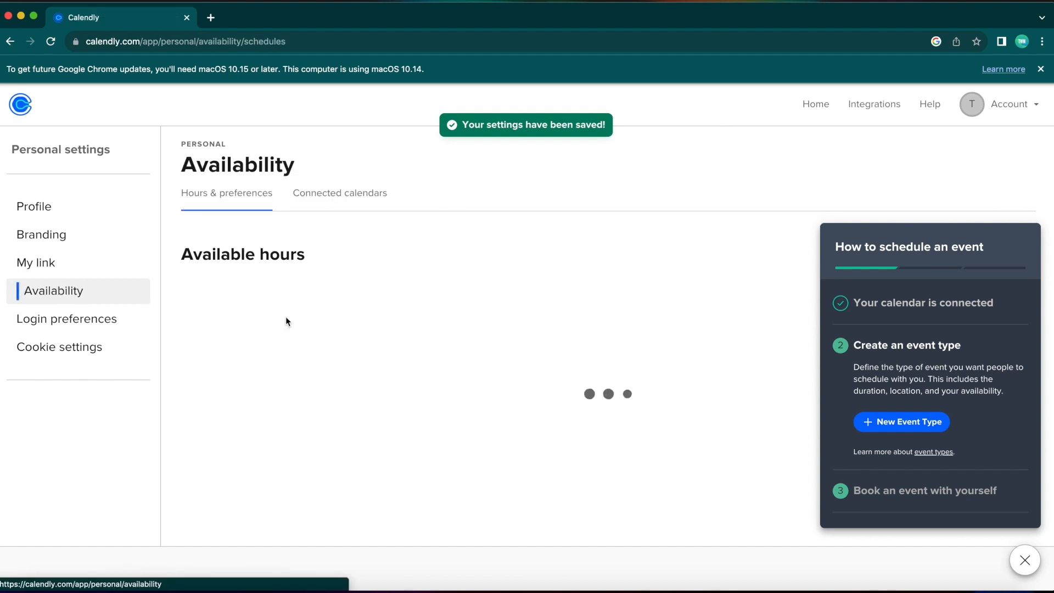
click(1025, 559)
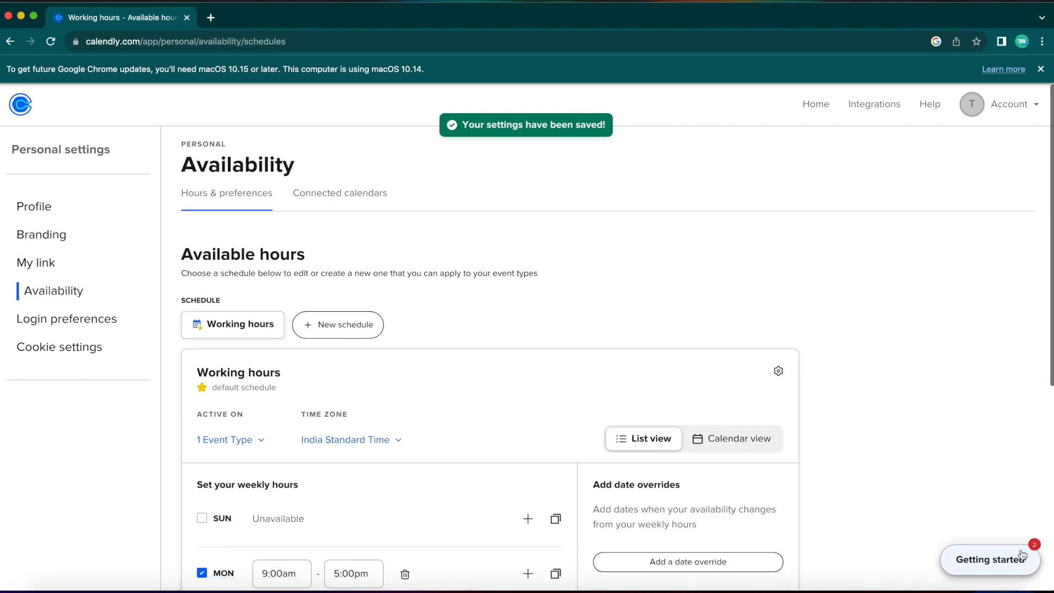
click(357, 201)
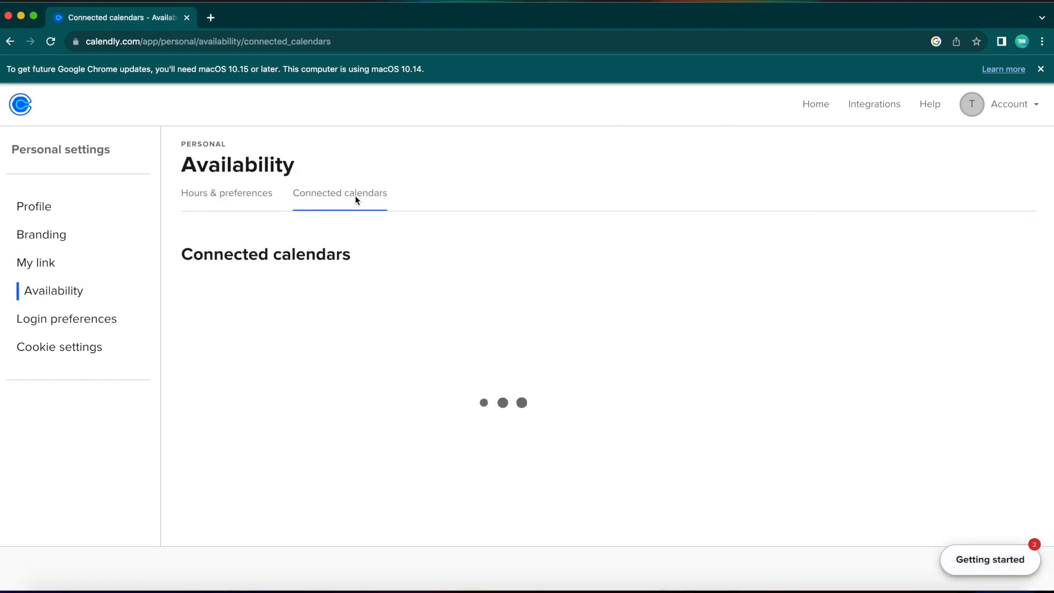
scroll(492, 411, down, 2)
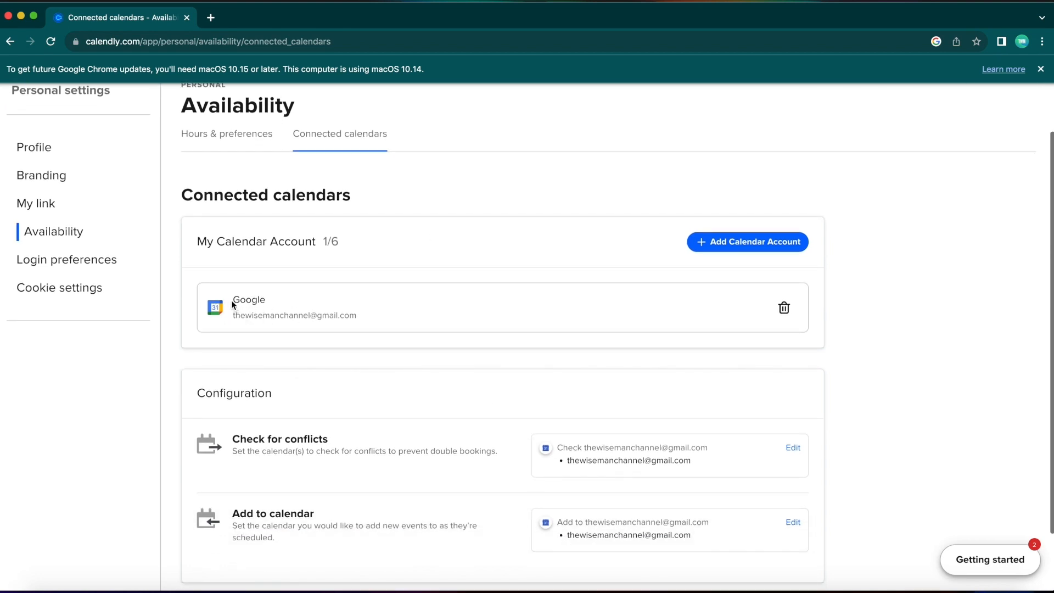
drag(233, 305, 306, 302)
click(898, 278)
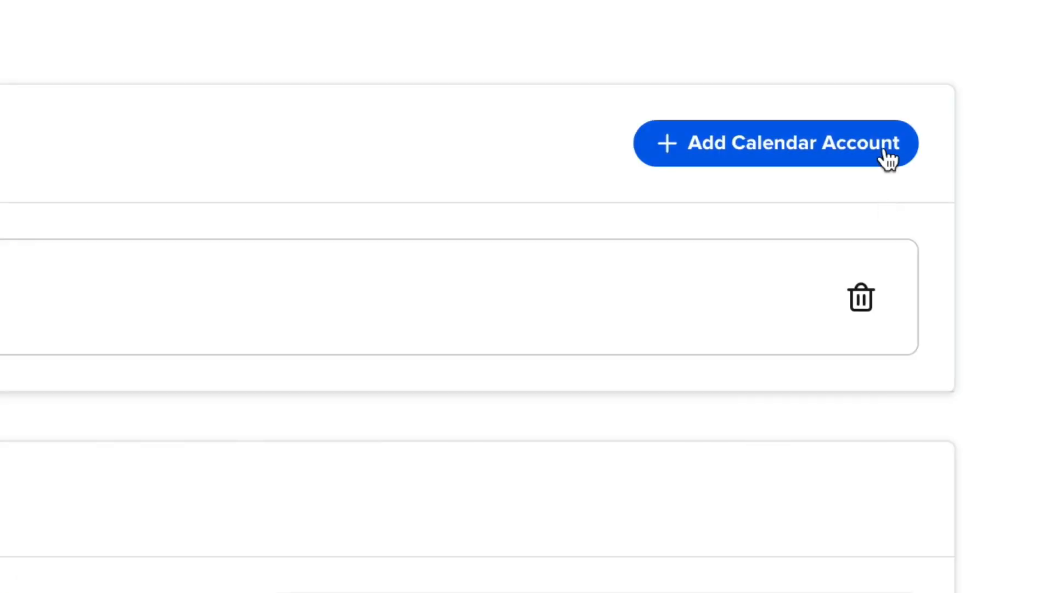
- Open the option to add a calendar account and review the Google, Microsoft and Apple calendar connections offered
click(694, 147)
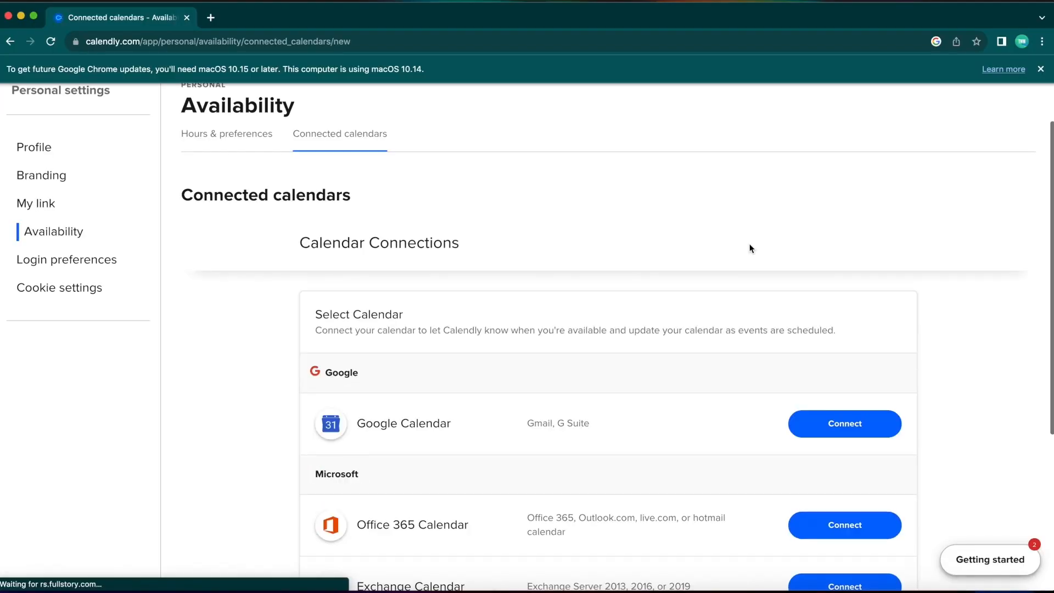
scroll(752, 248, down, 4)
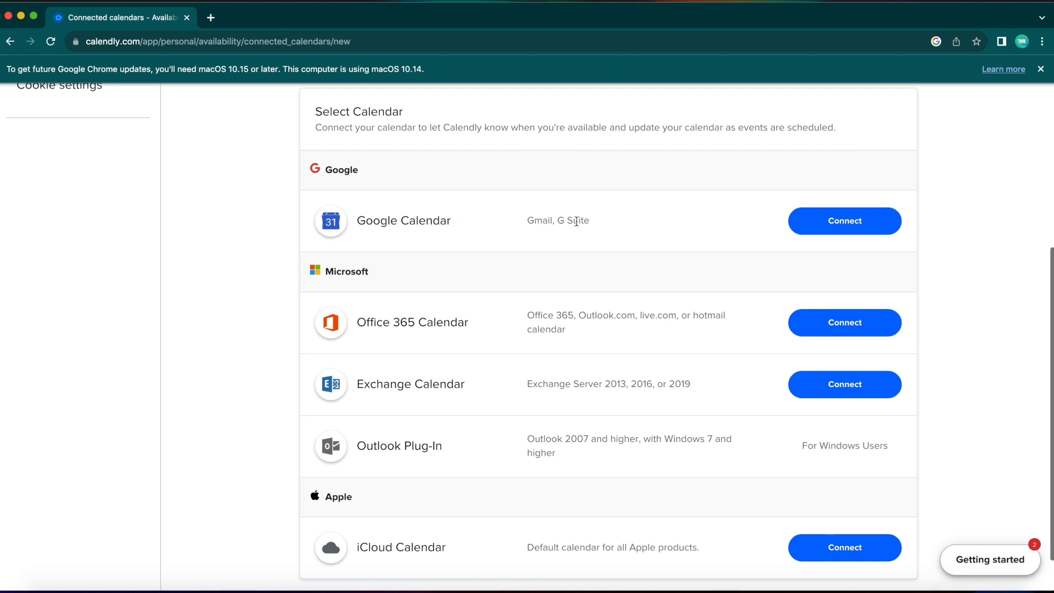
scroll(576, 222, down, 2)
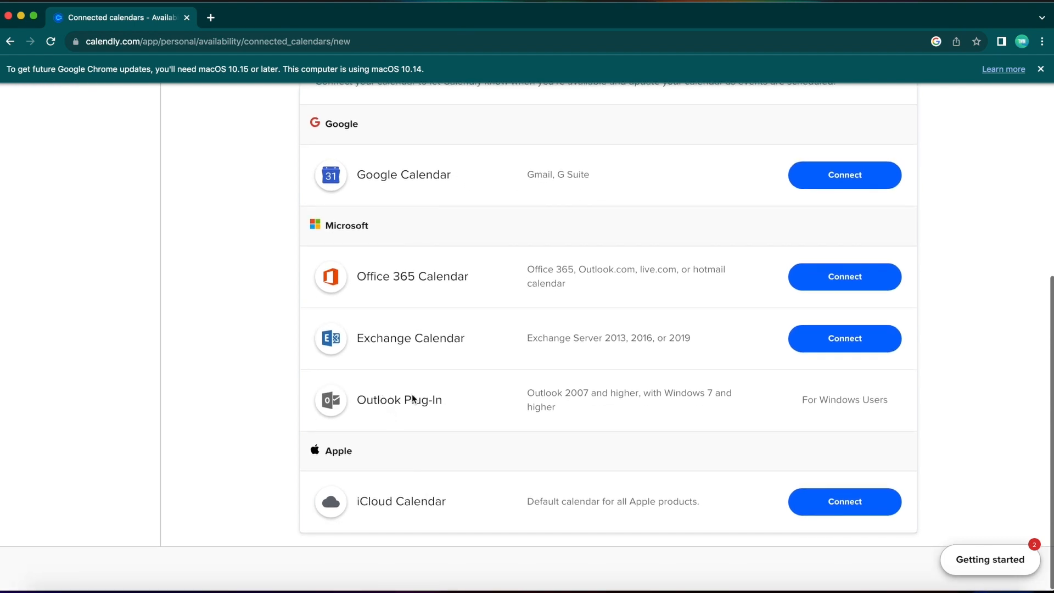
scroll(485, 390, up, 5)
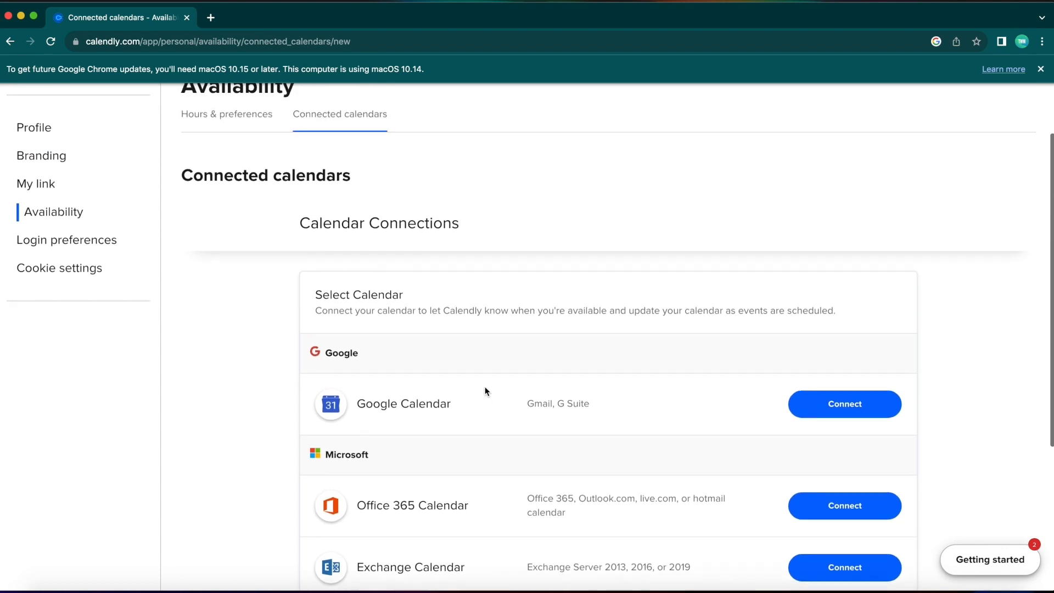
scroll(486, 386, up, 2)
scroll(485, 387, down, 3)
scroll(486, 386, up, 2)
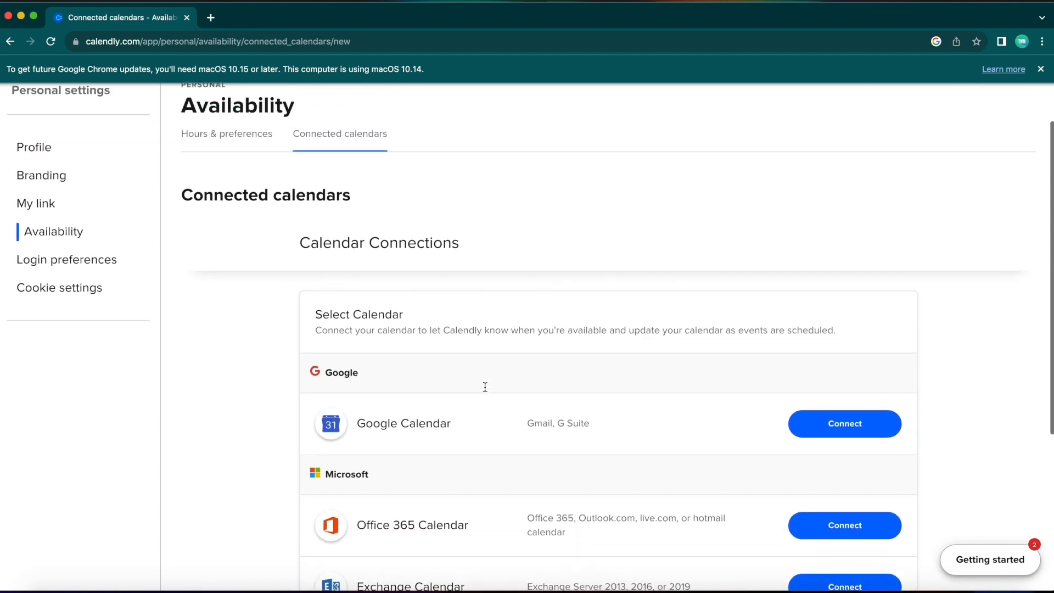
scroll(485, 387, up, 1)
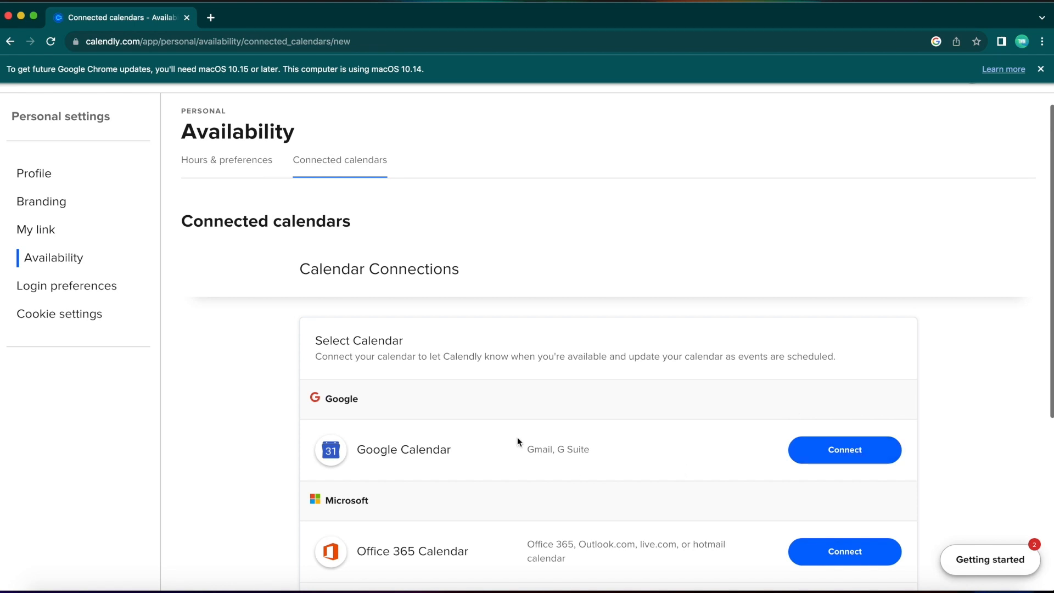
- Check the login preferences and switch on functional, performance and targeting cookies in the cookie settings
click(54, 290)
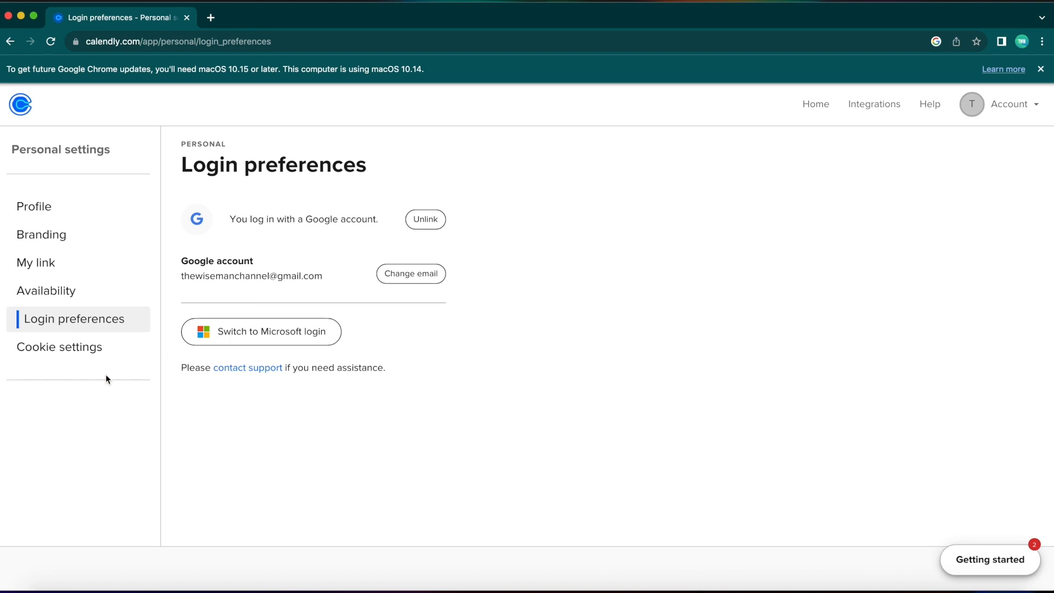
click(84, 351)
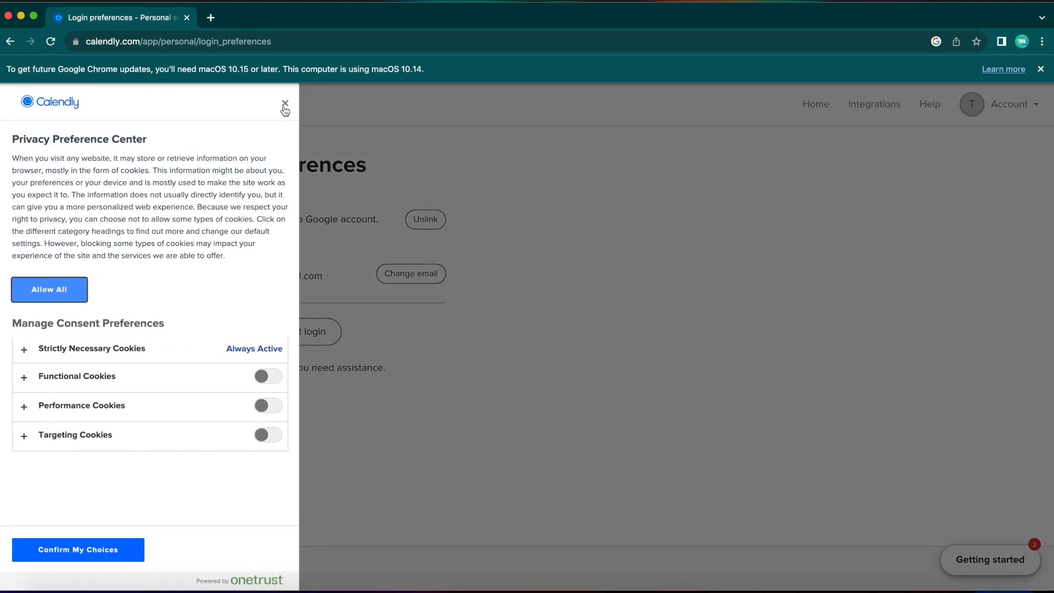
click(268, 378)
click(268, 405)
click(268, 435)
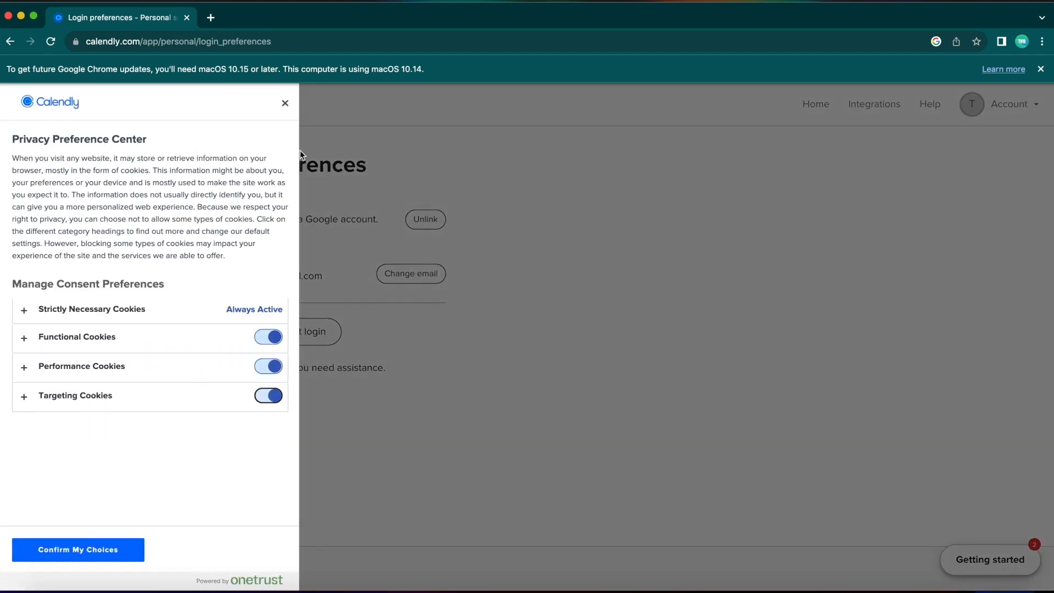
click(285, 103)
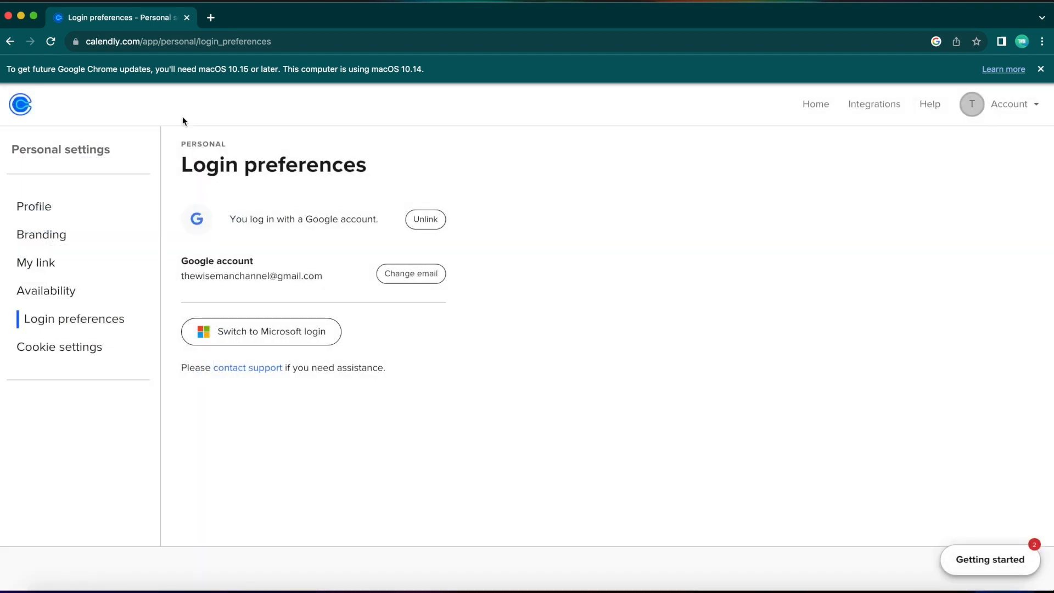
- Open the organization's admin area and review the People, Groups and Managed events pages
click(1007, 113)
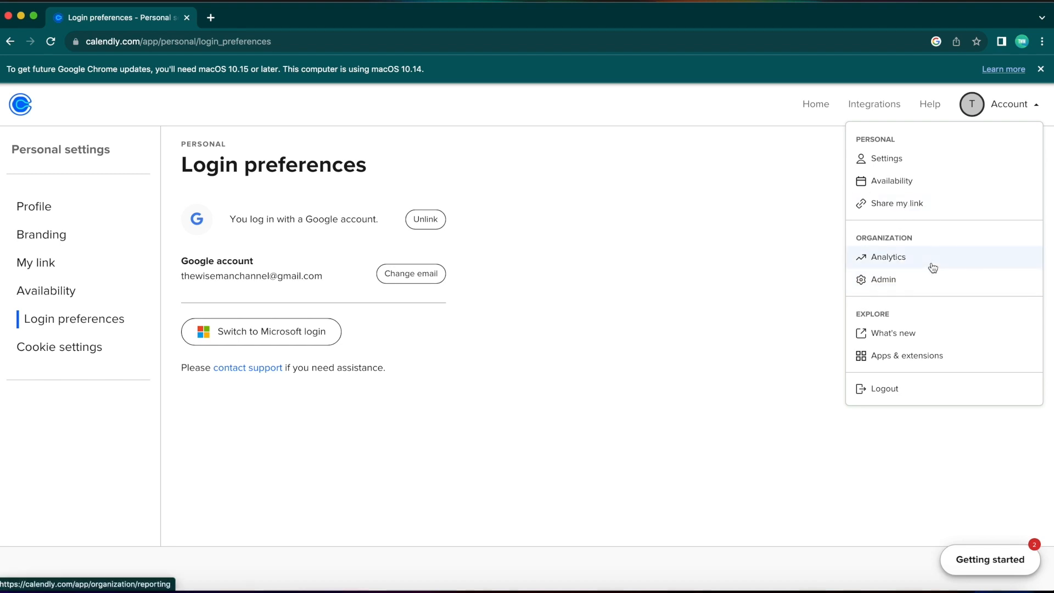
click(890, 279)
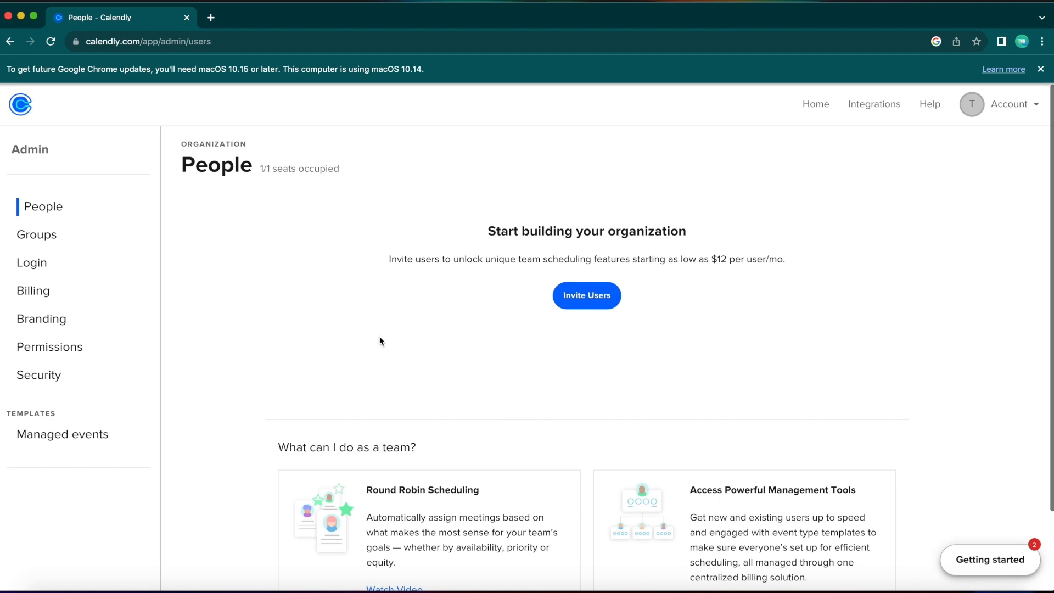
click(71, 242)
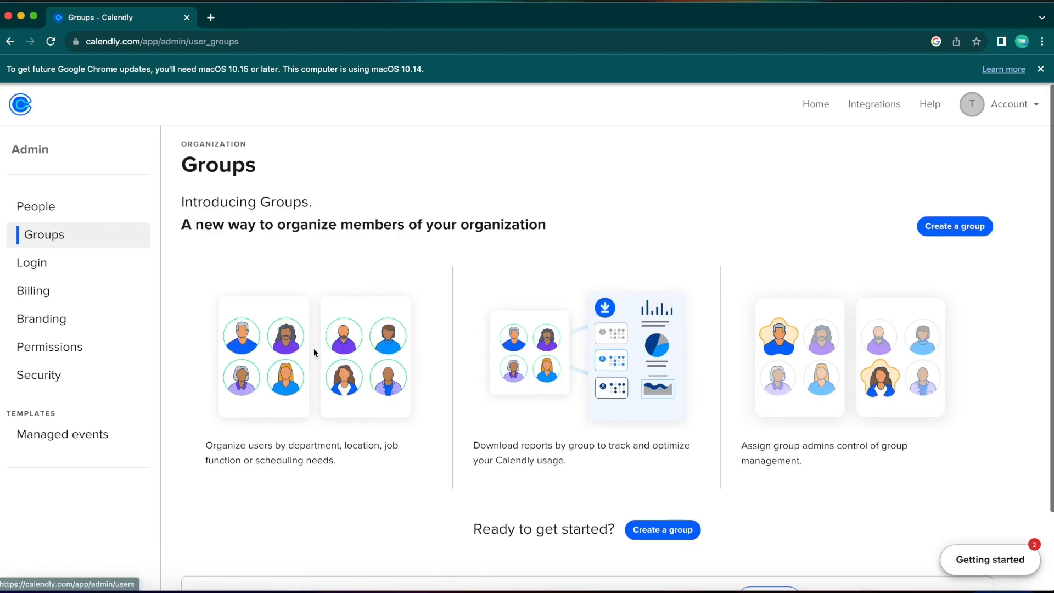
scroll(368, 377, down, 3)
scroll(368, 377, up, 3)
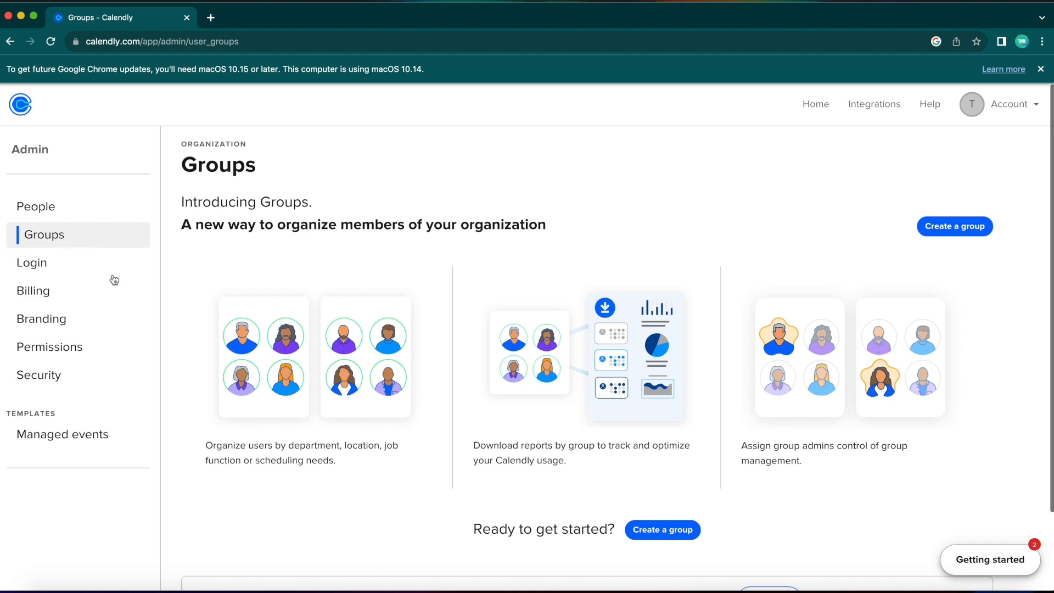
click(55, 434)
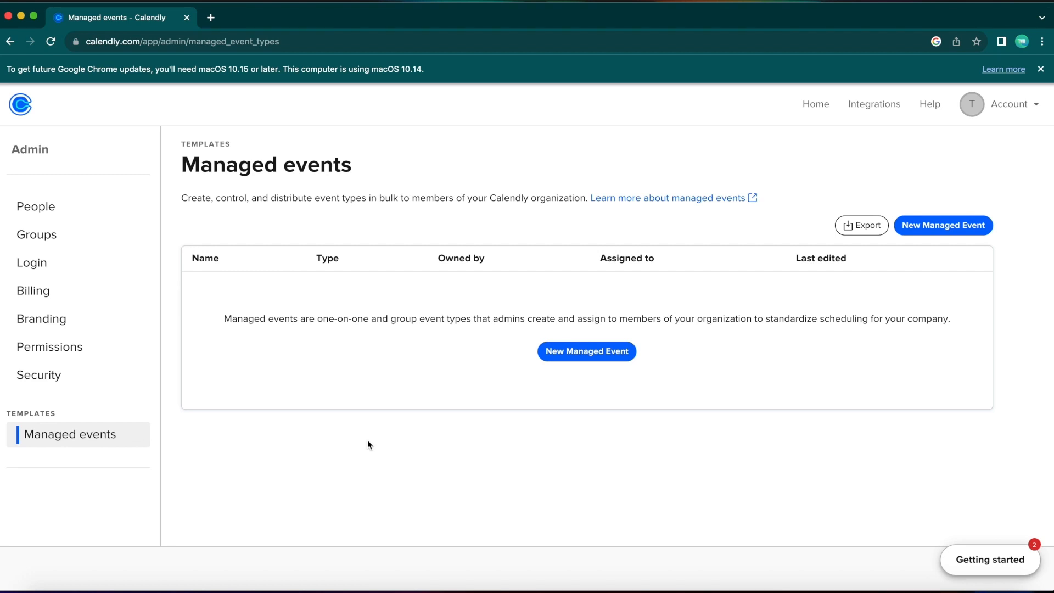
- Look through the organization's Login, Billing, Branding, Permissions and Security admin pages
click(77, 264)
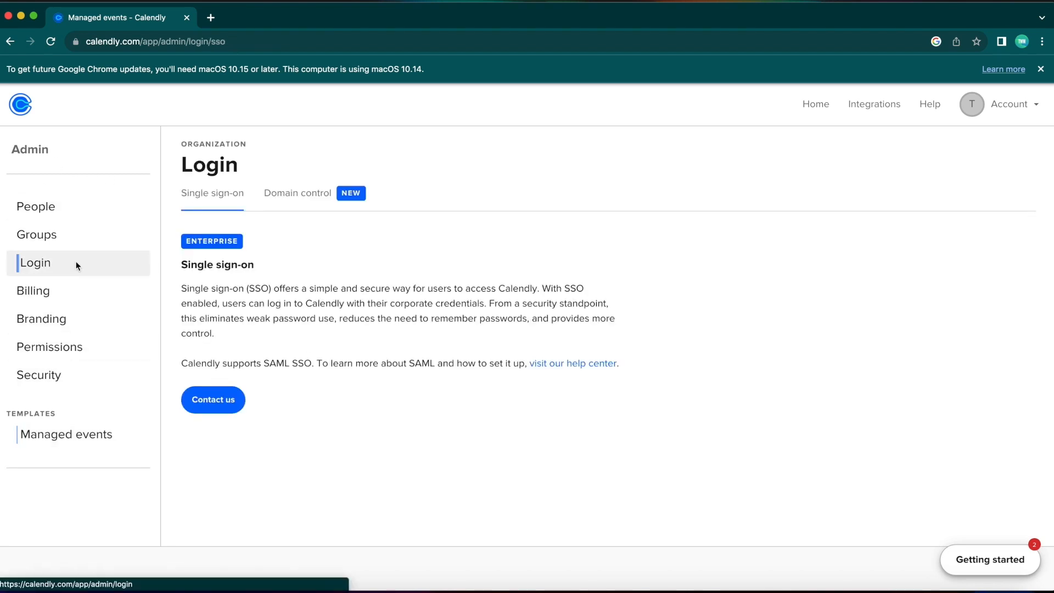
click(70, 290)
click(70, 319)
click(70, 350)
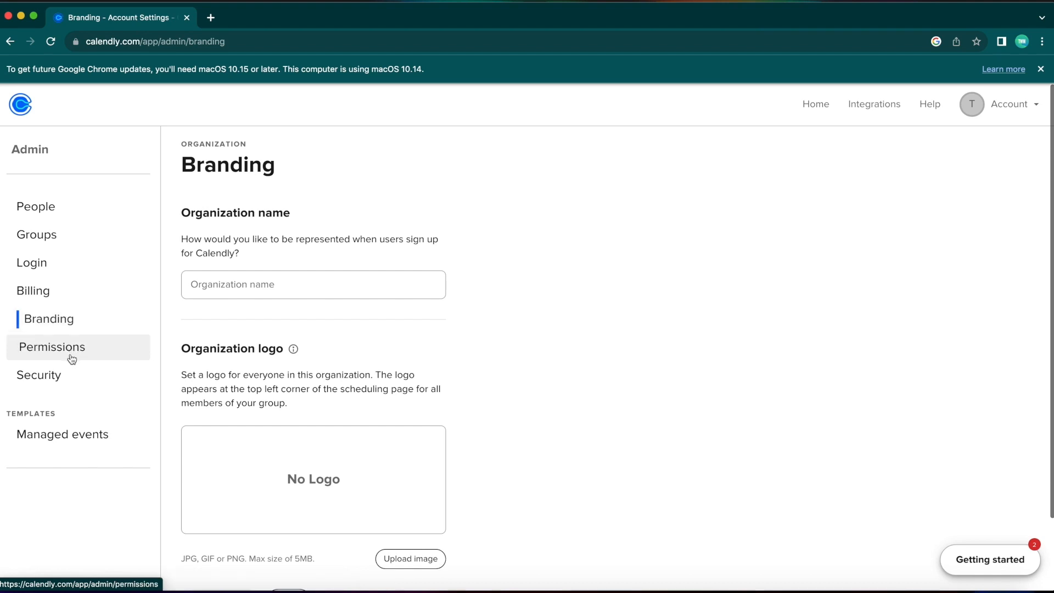
click(70, 378)
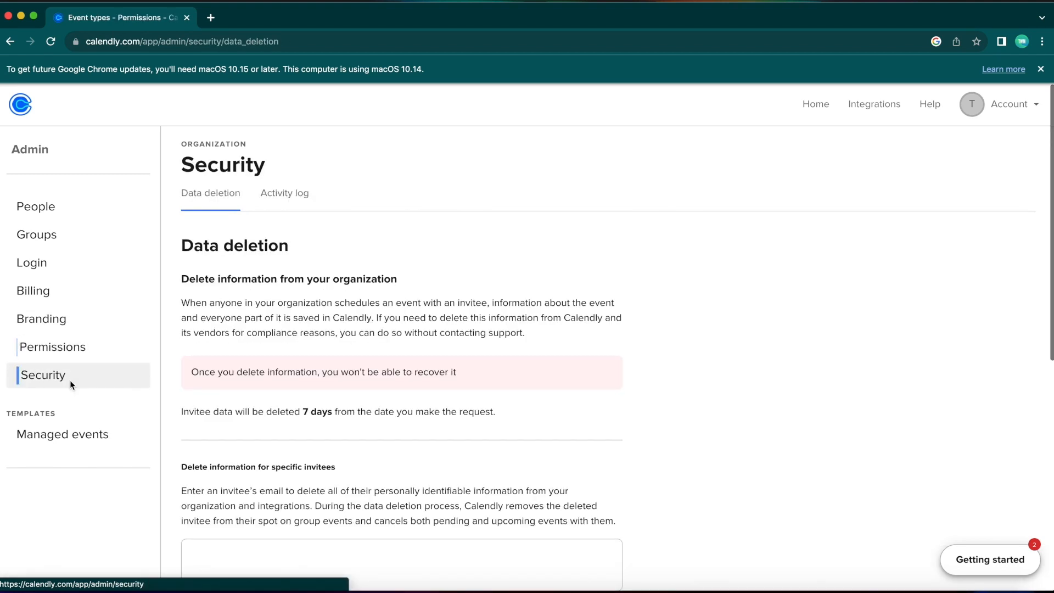
- Review the Professional, Teams and Enterprise subscription plans and their features on the organization's billing page
click(55, 287)
scroll(201, 295, down, 4)
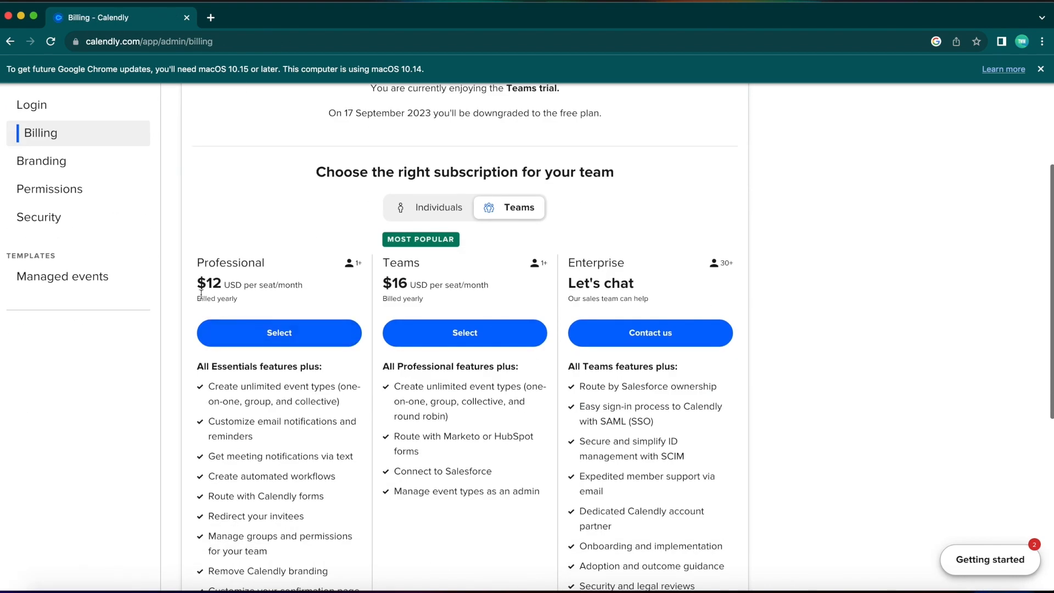
scroll(288, 272, down, 3)
scroll(108, 265, up, 6)
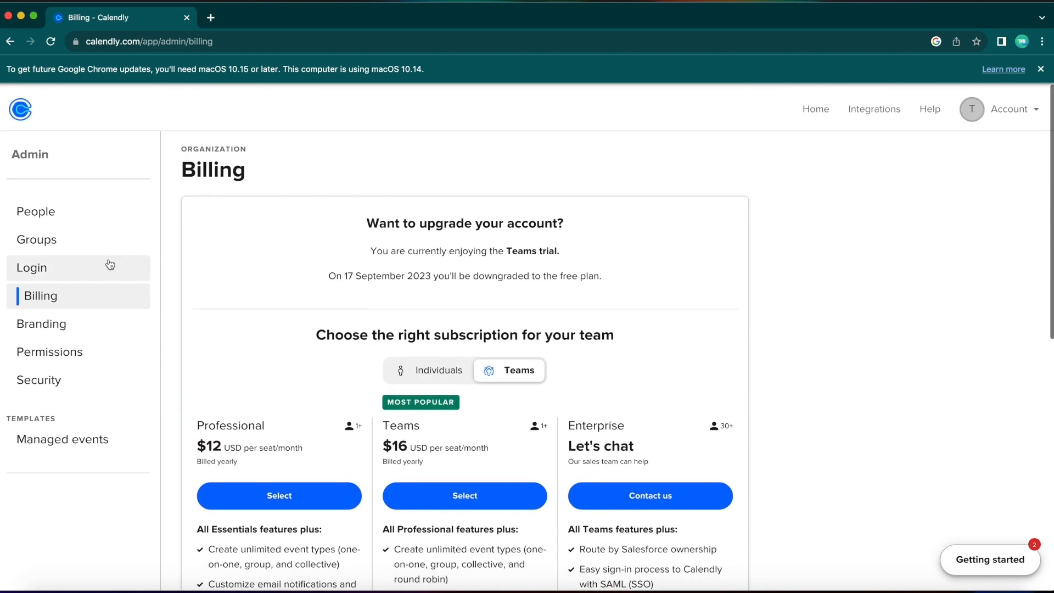
- Return to the organization's People page and check the per-user price for inviting users
click(73, 209)
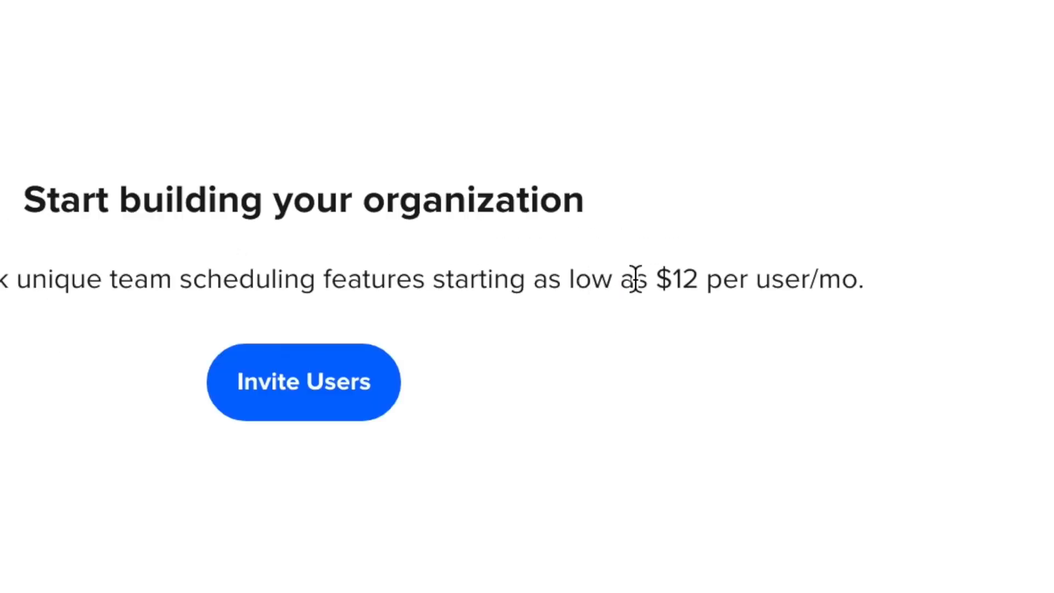
drag(705, 259, 811, 261)
click(936, 287)
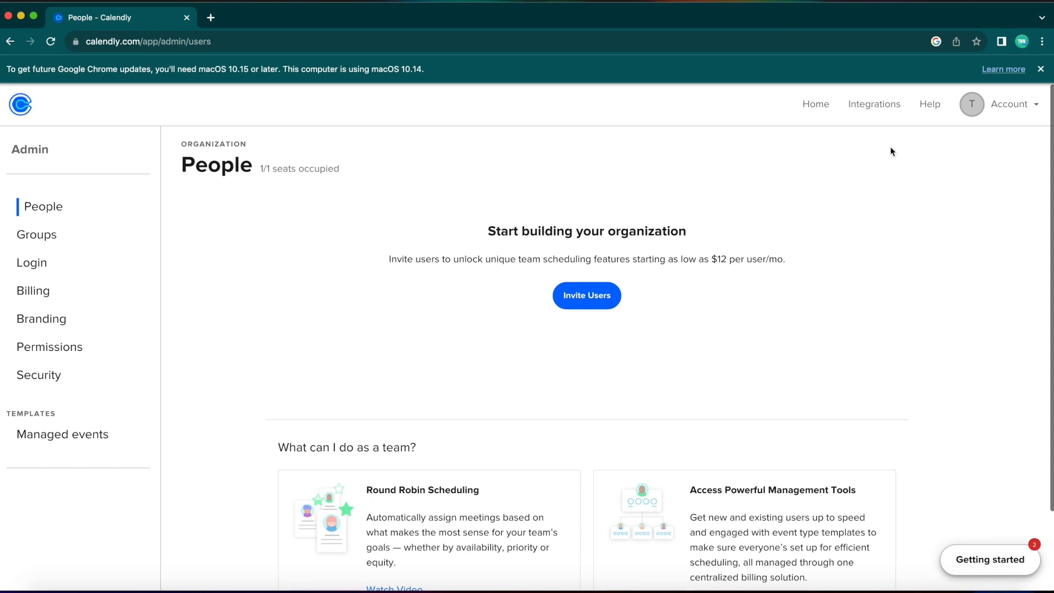
- Go to the home page, view the public scheduling page at calendly.com/howtoheroes and return to the event types
click(816, 104)
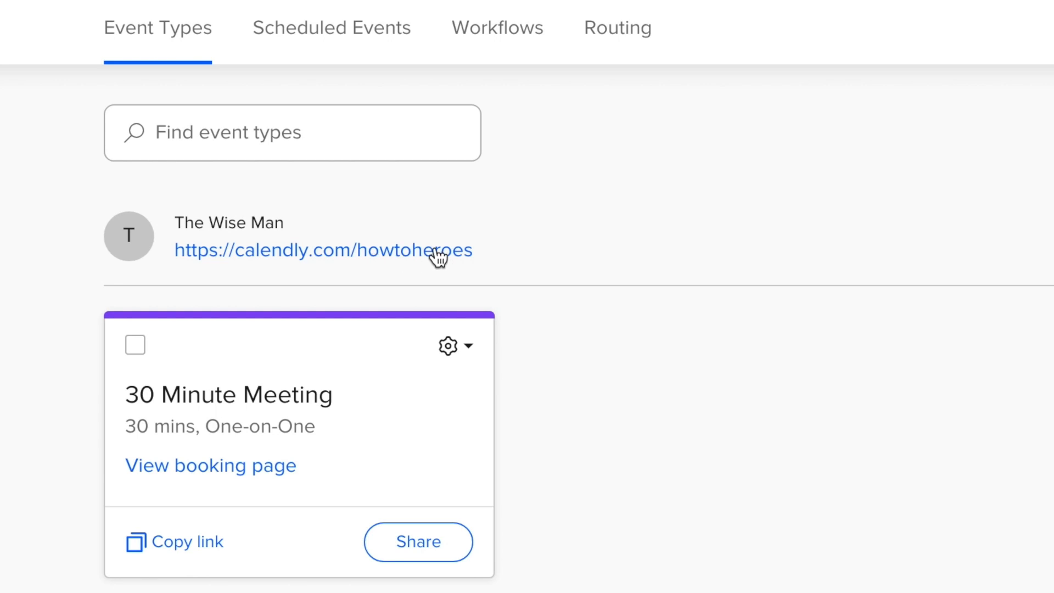
click(437, 252)
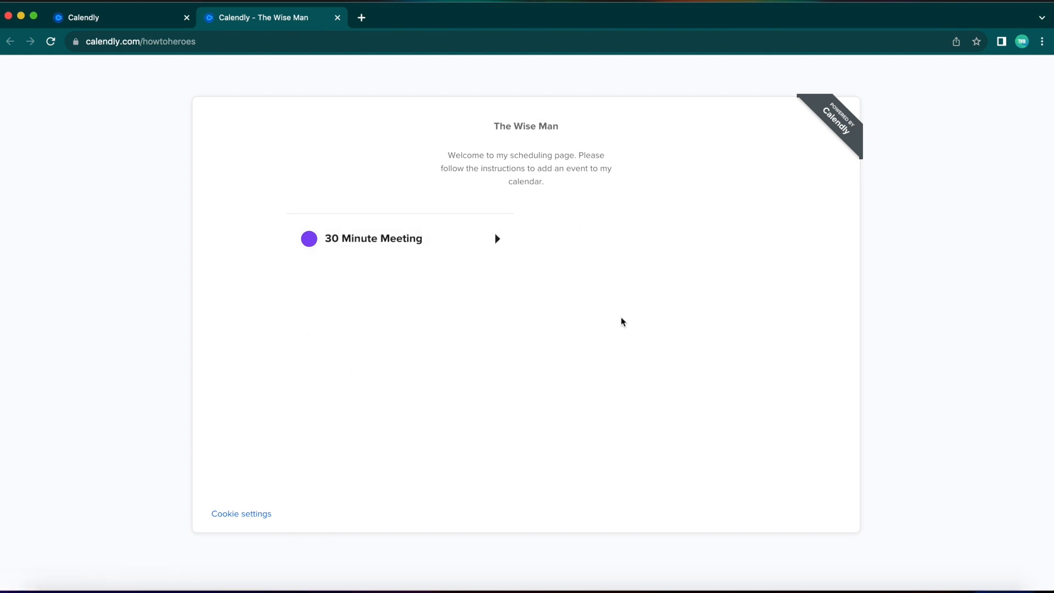
click(151, 20)
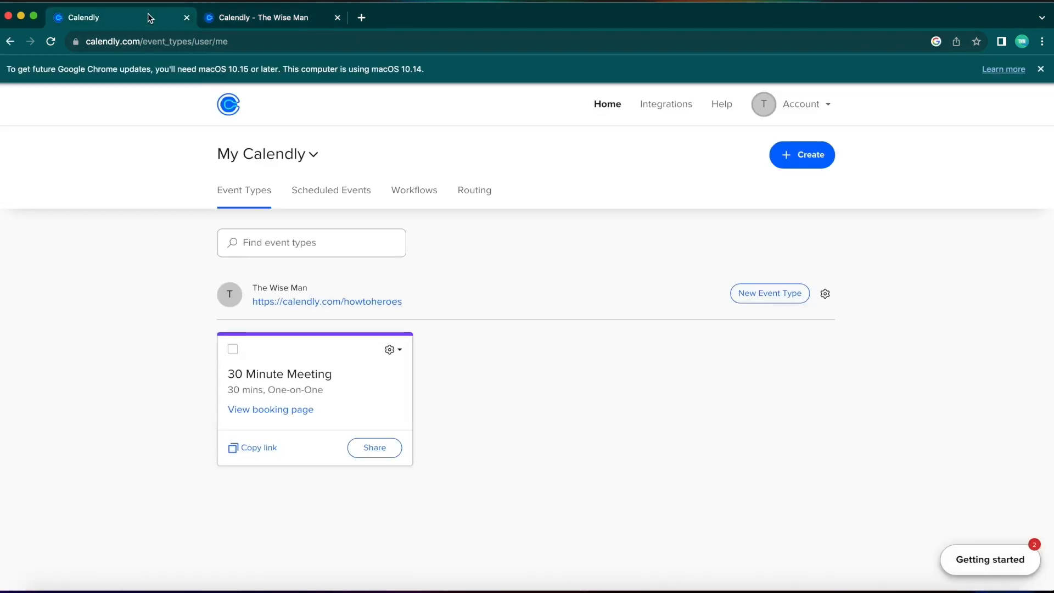
- Delete the existing 30 Minute Meeting event type and confirm the deletion
click(394, 350)
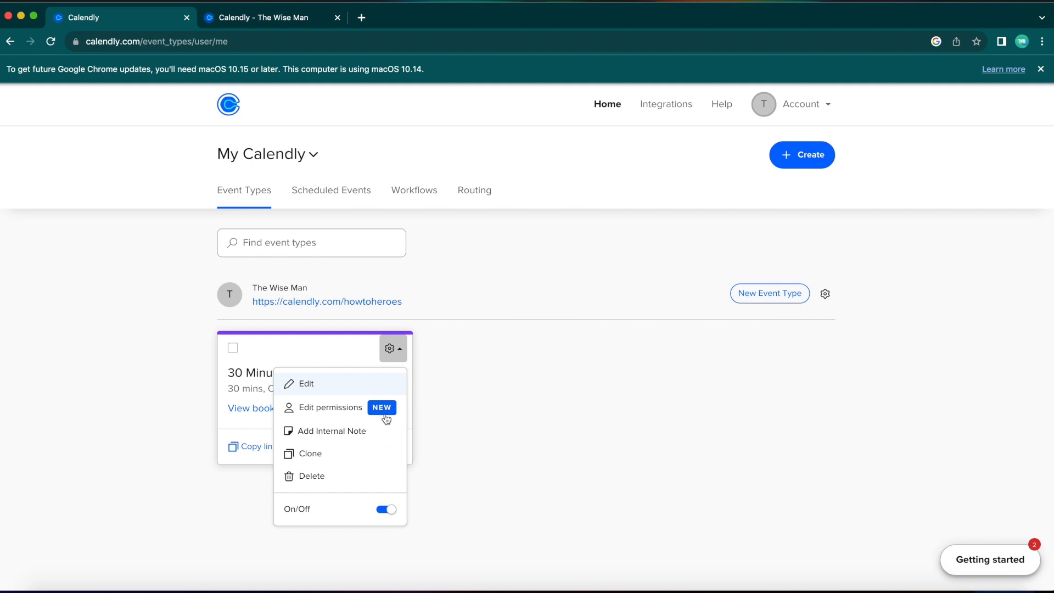
click(336, 481)
click(579, 265)
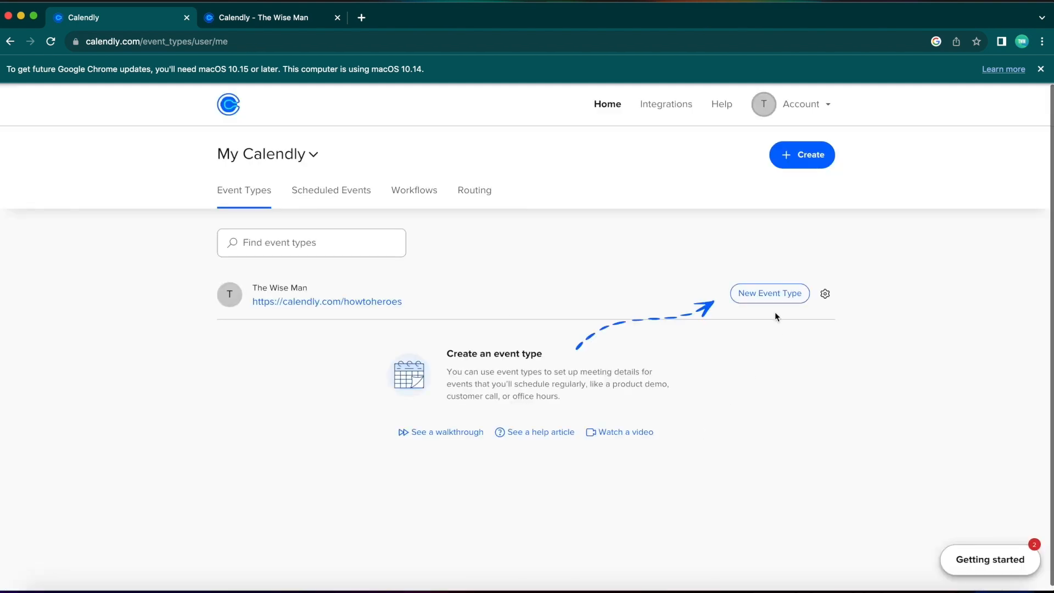
- Start a new One-on-One event type with your own account as the host
click(766, 297)
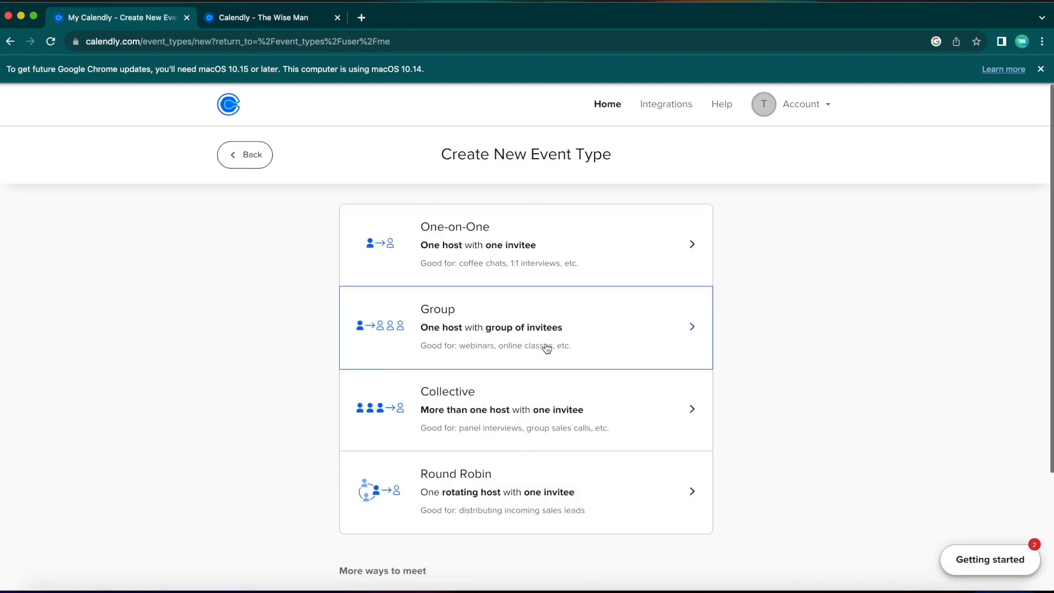
click(571, 243)
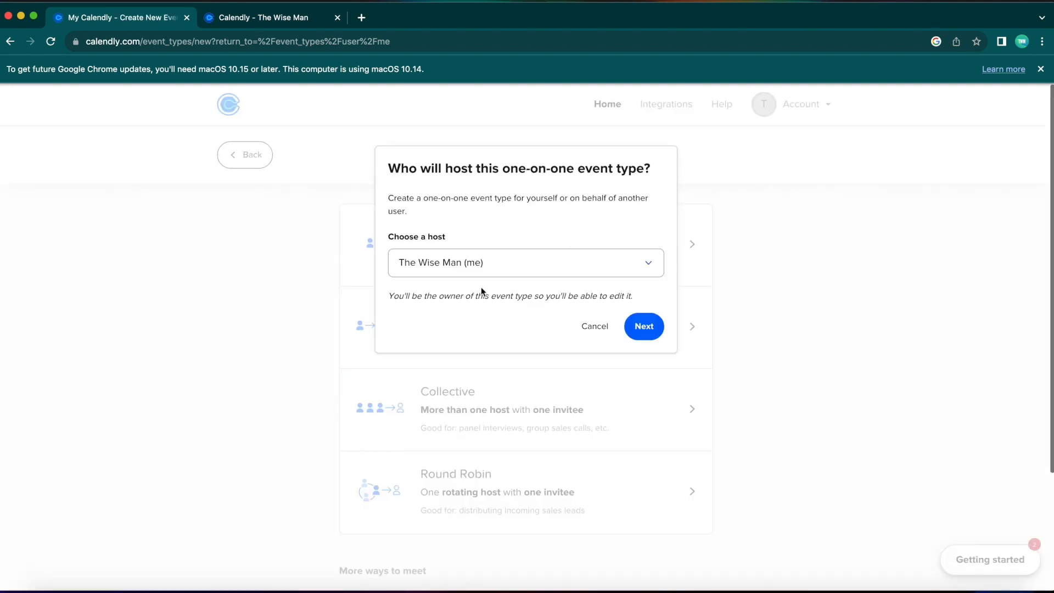
click(650, 328)
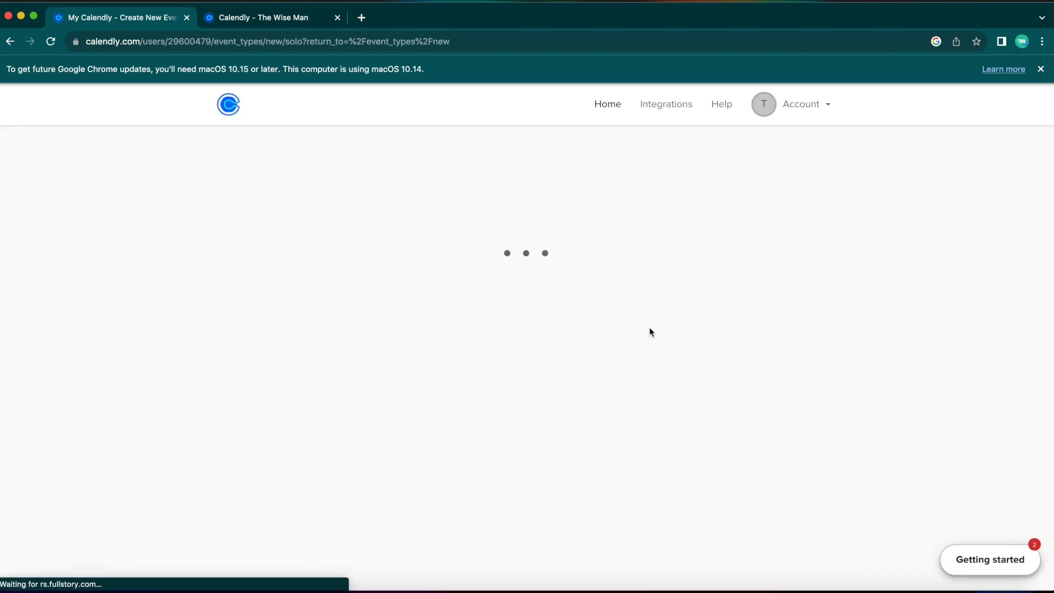
- Name the new one-on-one event type "interview"
scroll(650, 328, down, 3)
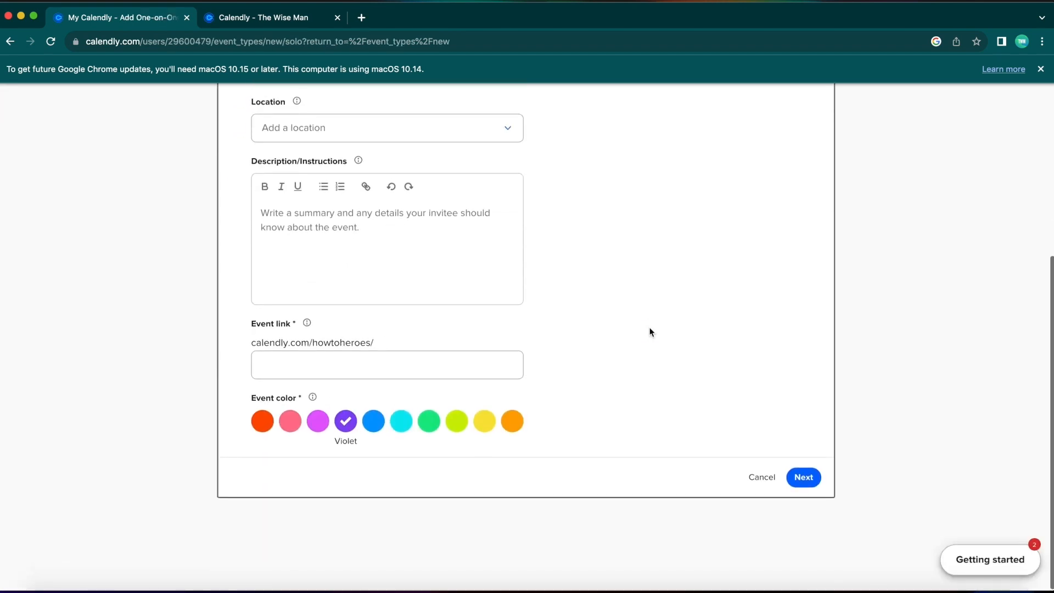
scroll(650, 328, up, 3)
scroll(650, 328, down, 1)
scroll(650, 328, down, 2)
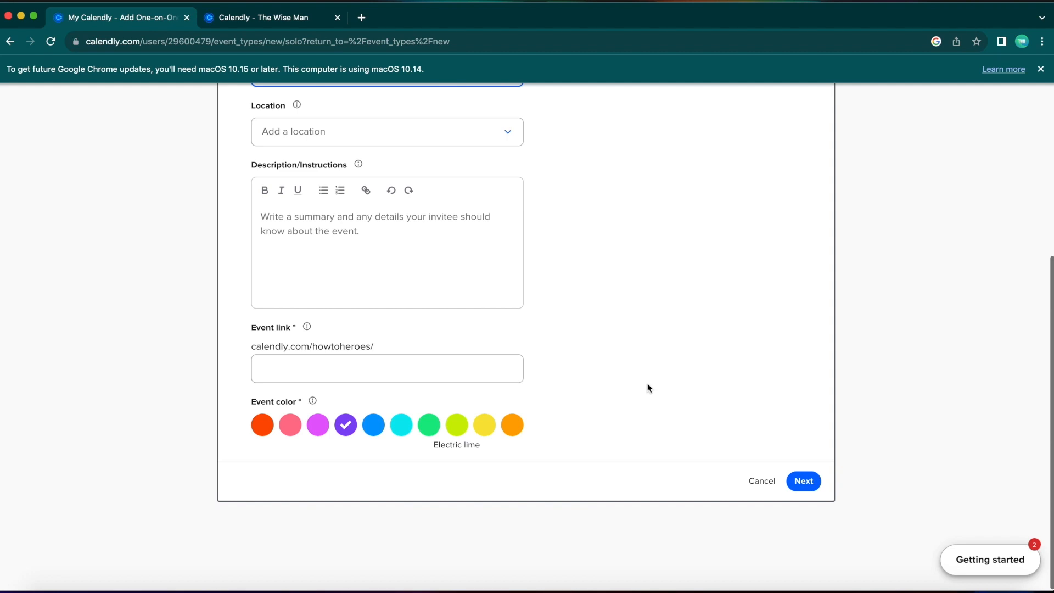
scroll(647, 388, up, 5)
text(interview)
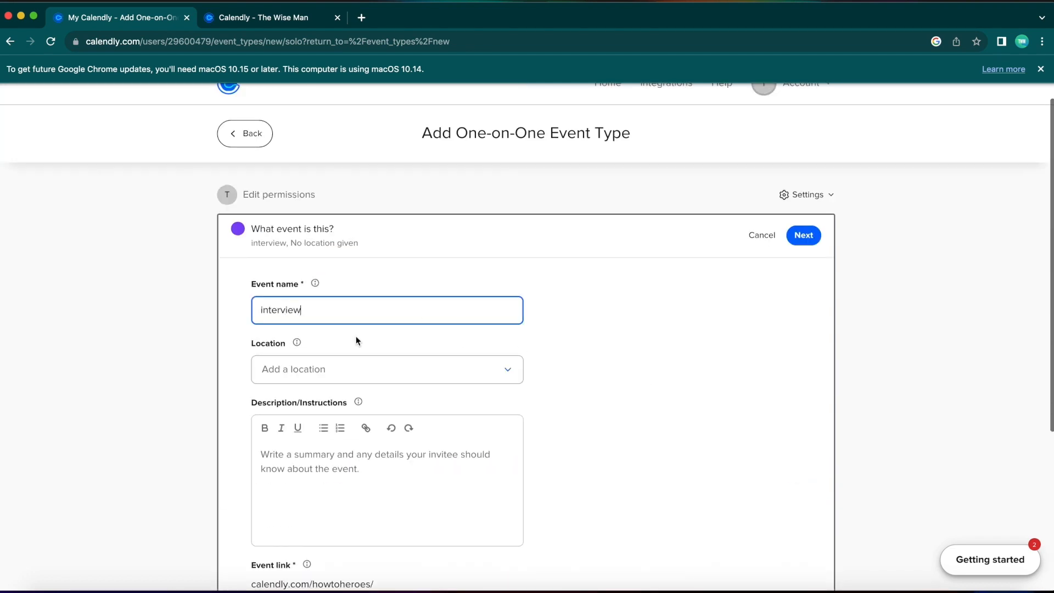
- Set the event location to an in-person meeting with the place "near the building" and update it
click(360, 369)
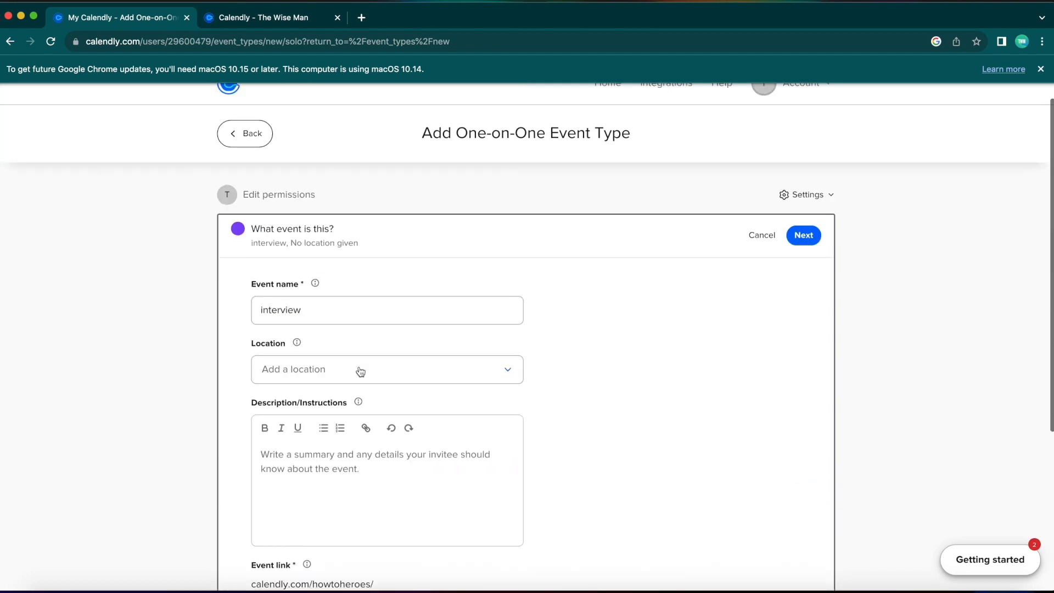
click(339, 404)
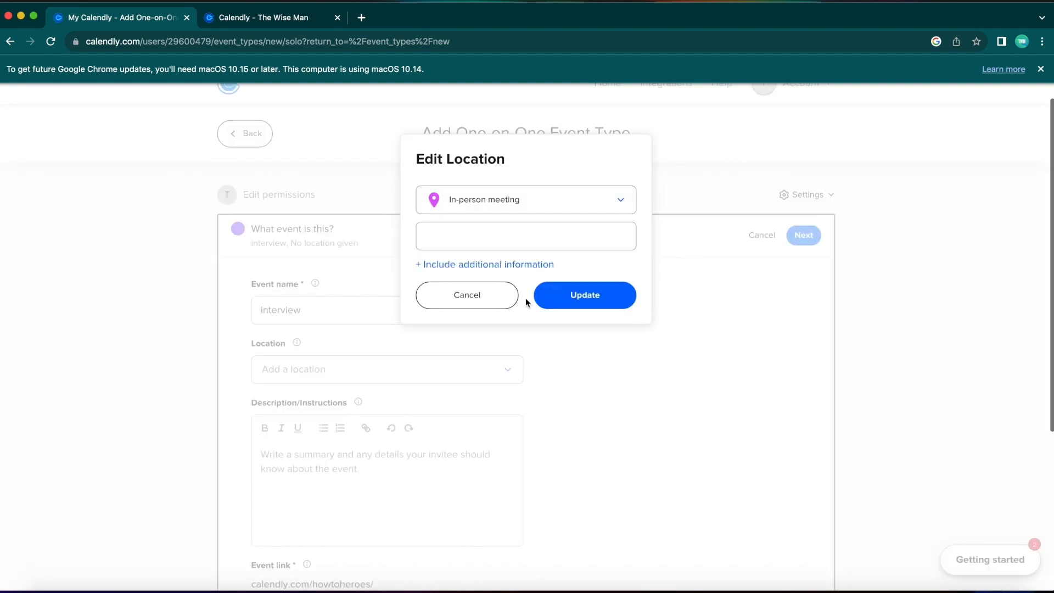
click(503, 237)
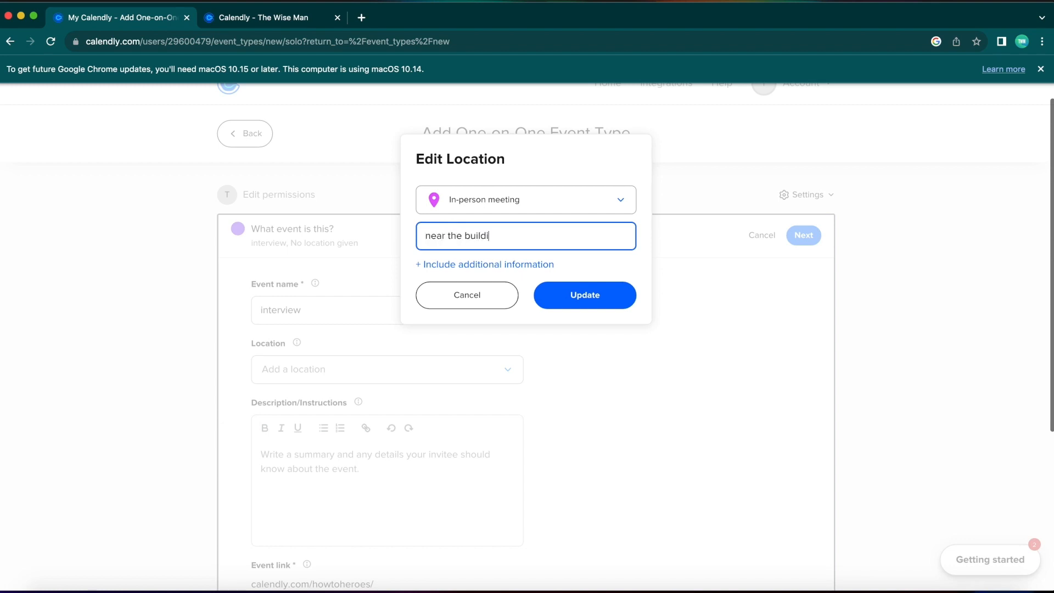
click(563, 290)
- Enter "interview" as the event's description and instructions
scroll(565, 290, down, 3)
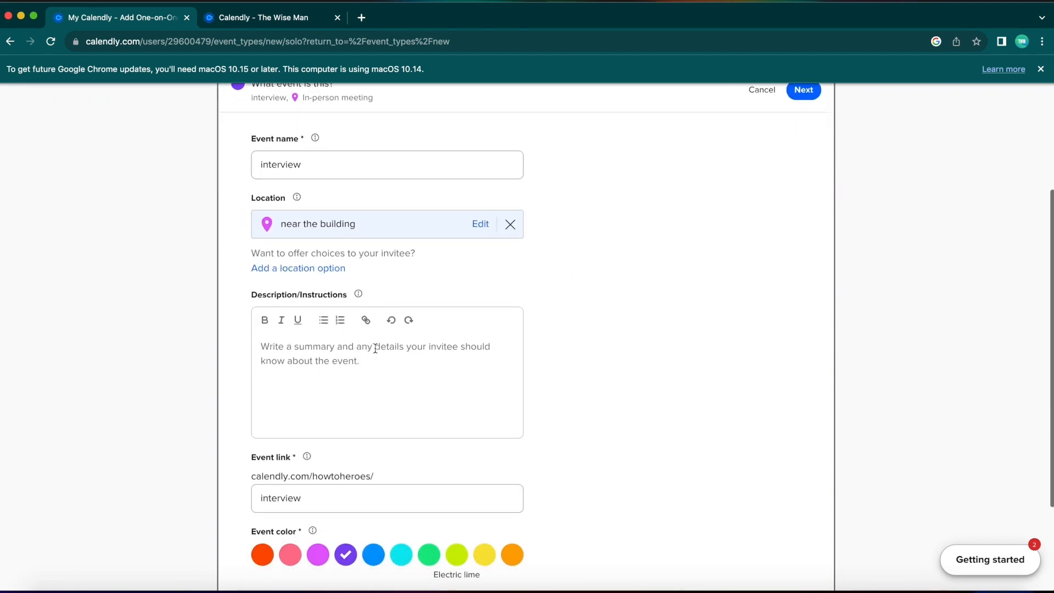
click(407, 352)
text(interview)
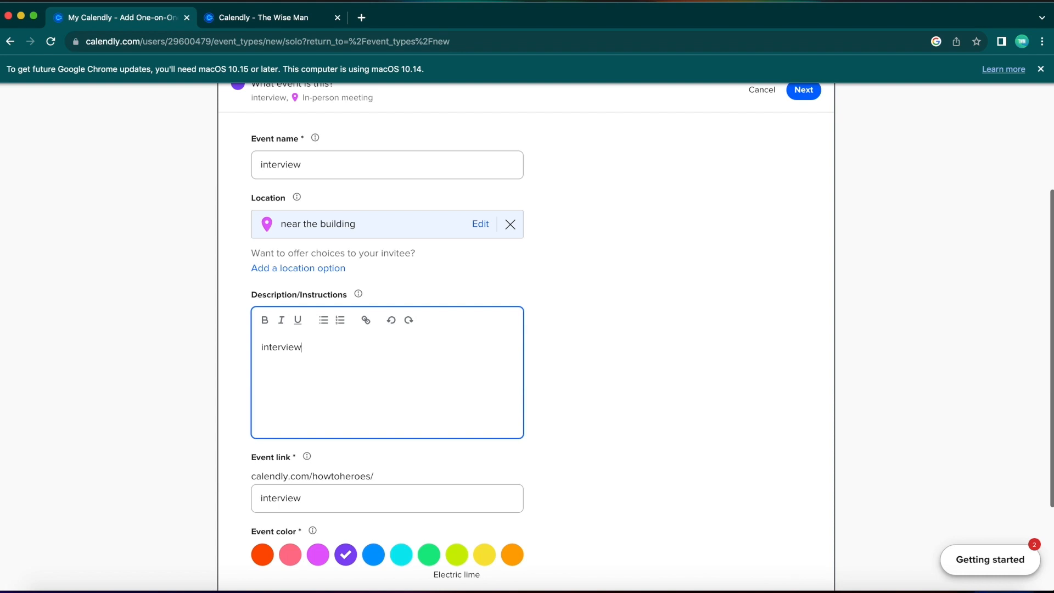
- Choose lime green as the event color and continue to the scheduling settings
scroll(516, 359, down, 2)
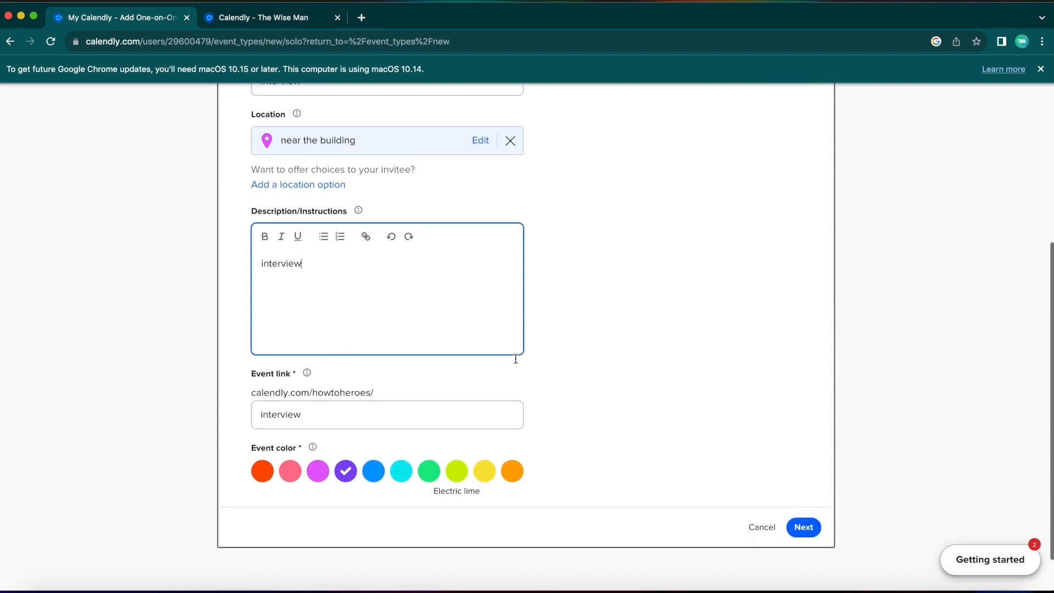
scroll(515, 359, down, 1)
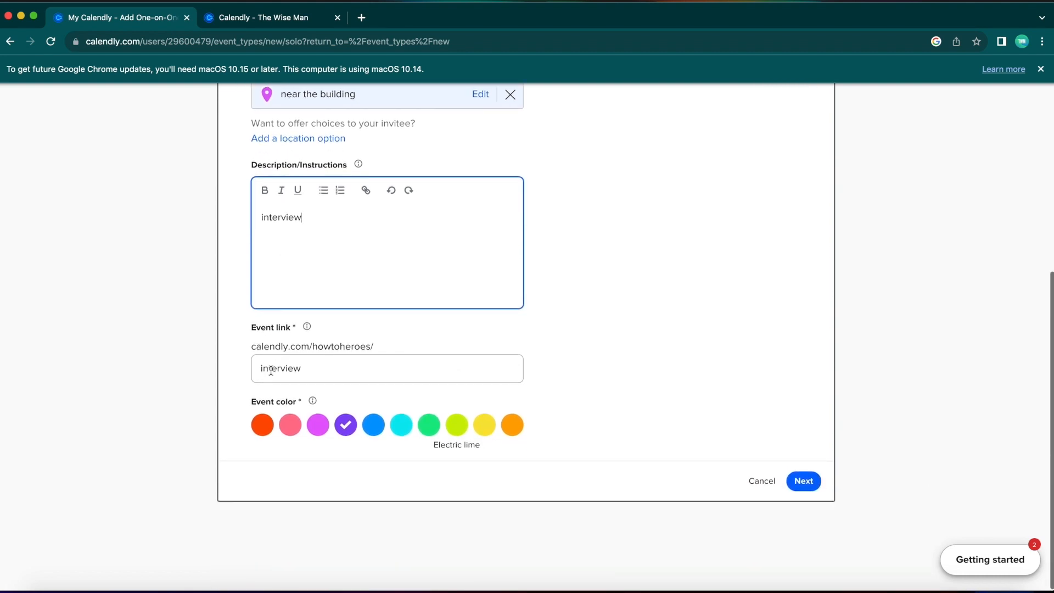
click(373, 426)
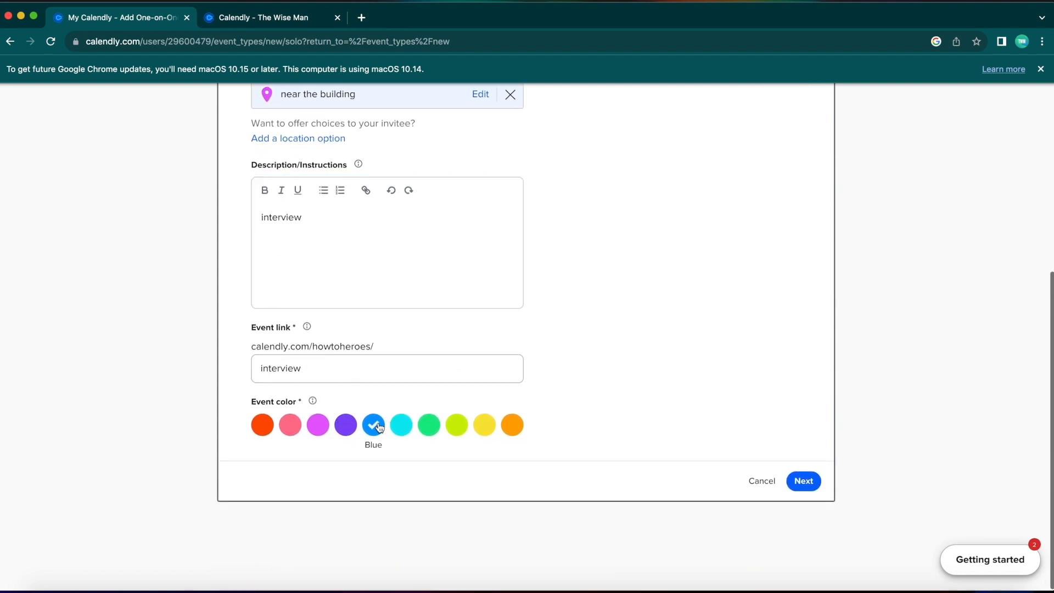
click(429, 425)
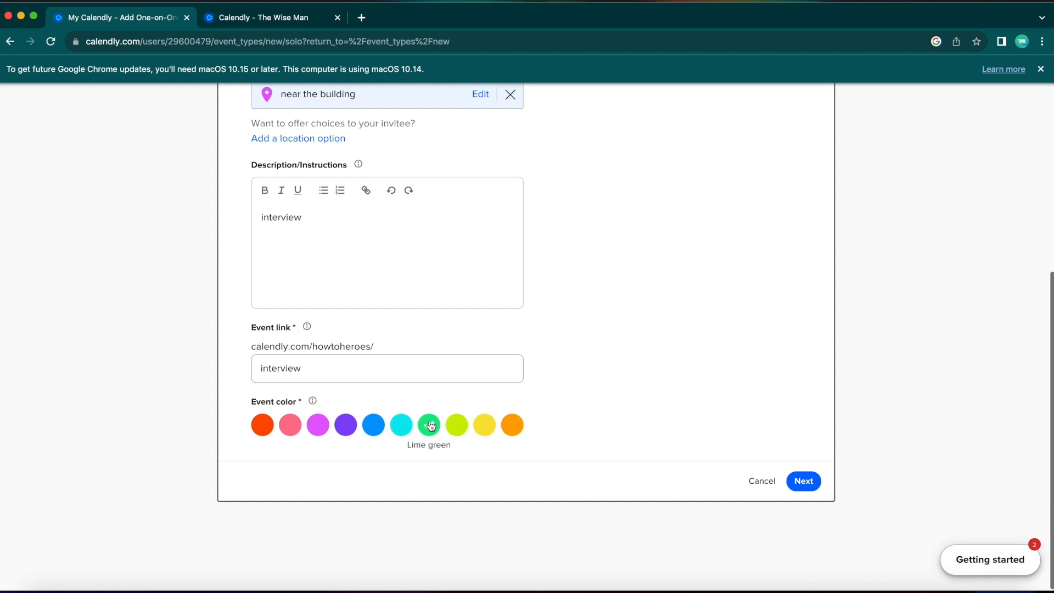
click(805, 482)
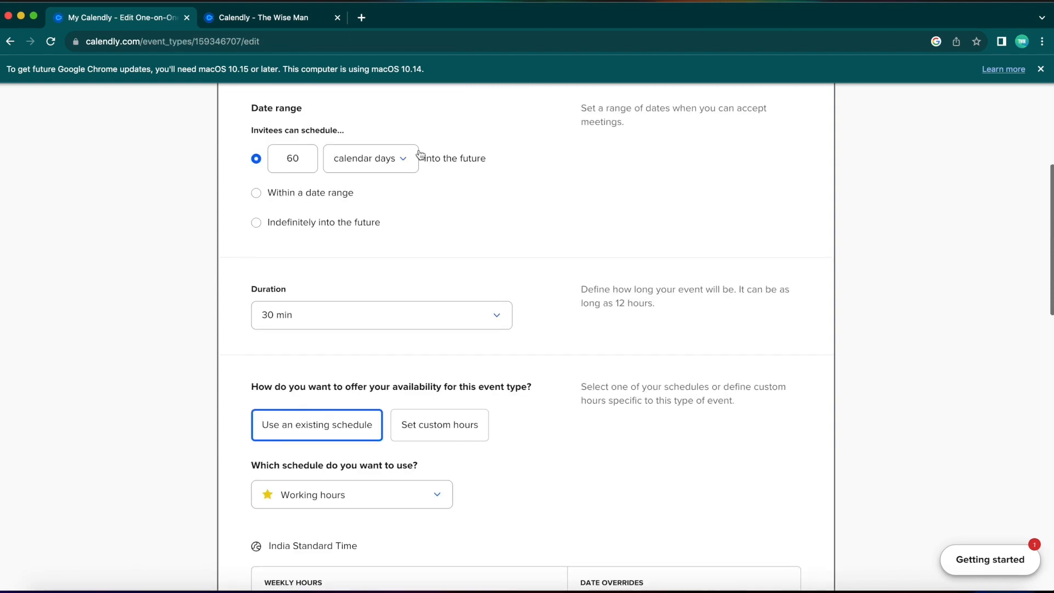
- Limit the date range so invitees can schedule 2 calendar days into the future
click(383, 165)
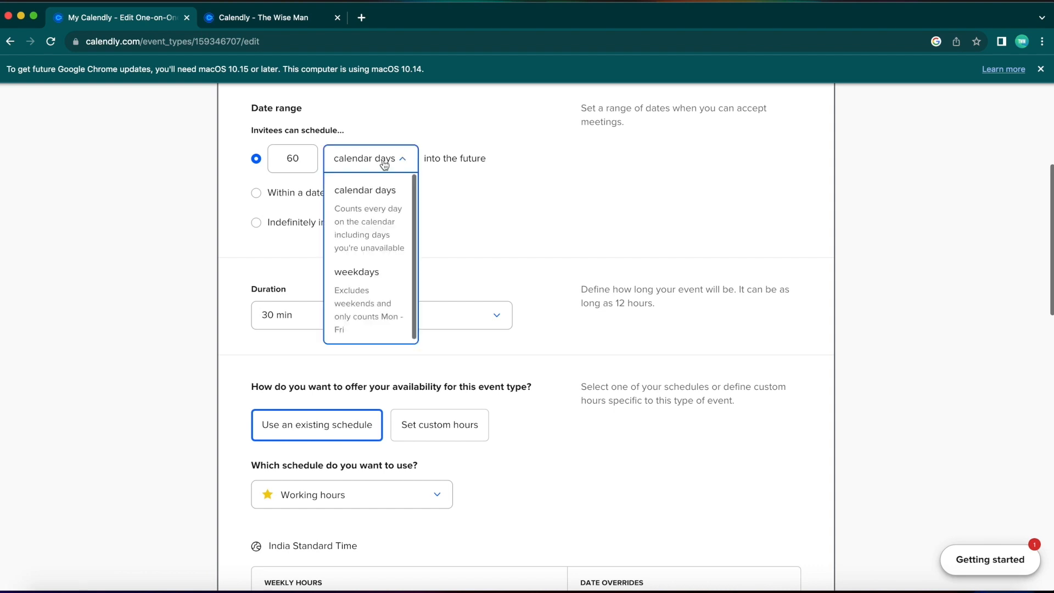
click(302, 162)
double_click(290, 162)
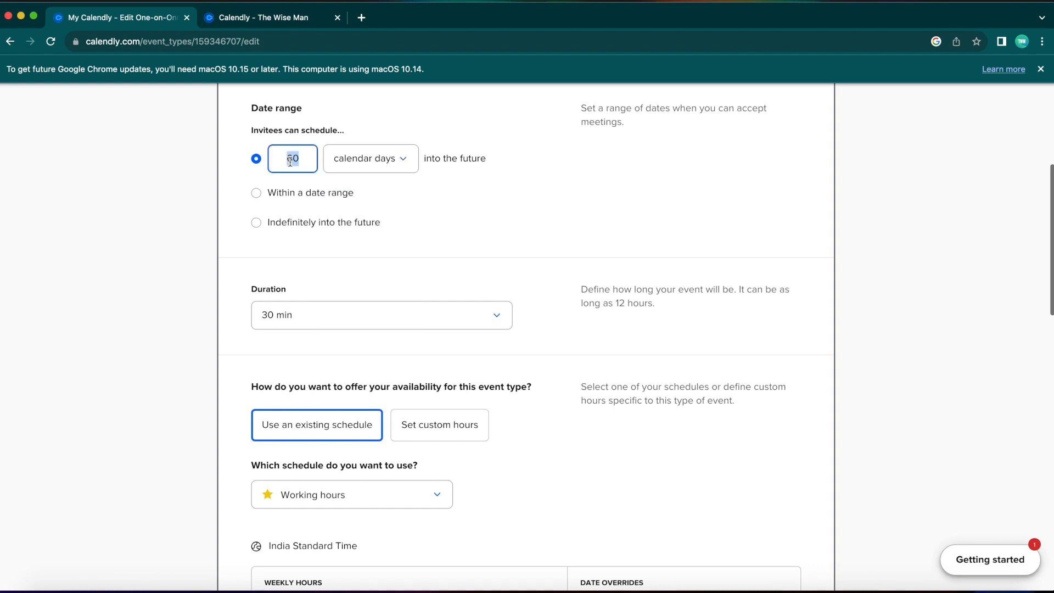
key(BackSpace)
- Choose 30 min as the duration of the event
scroll(381, 301, down, 3)
click(372, 254)
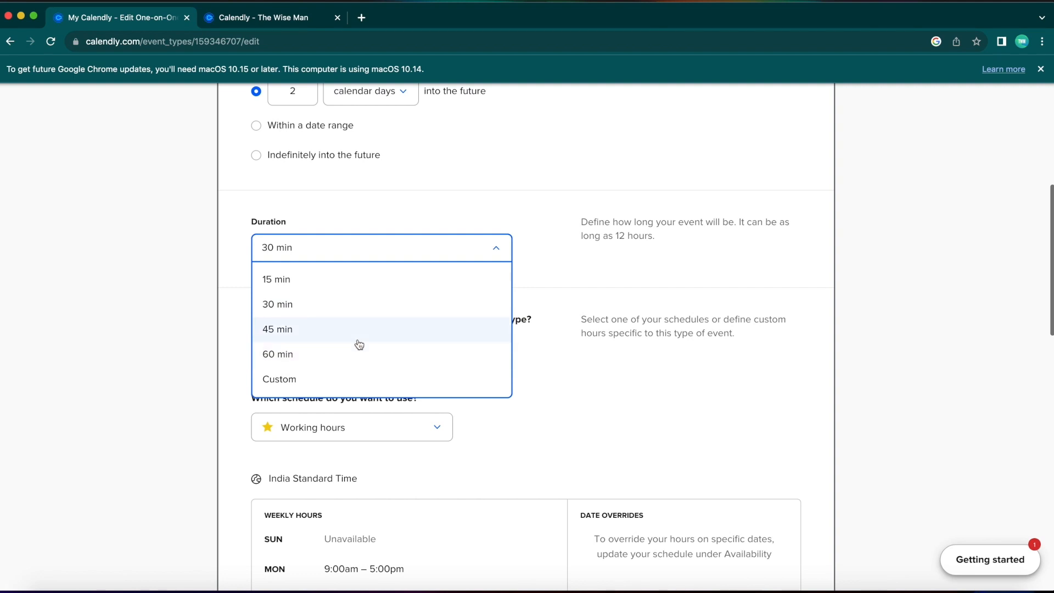
click(325, 305)
- Add a 5 min buffer before the event, then save and close the scheduling settings
scroll(326, 304, down, 3)
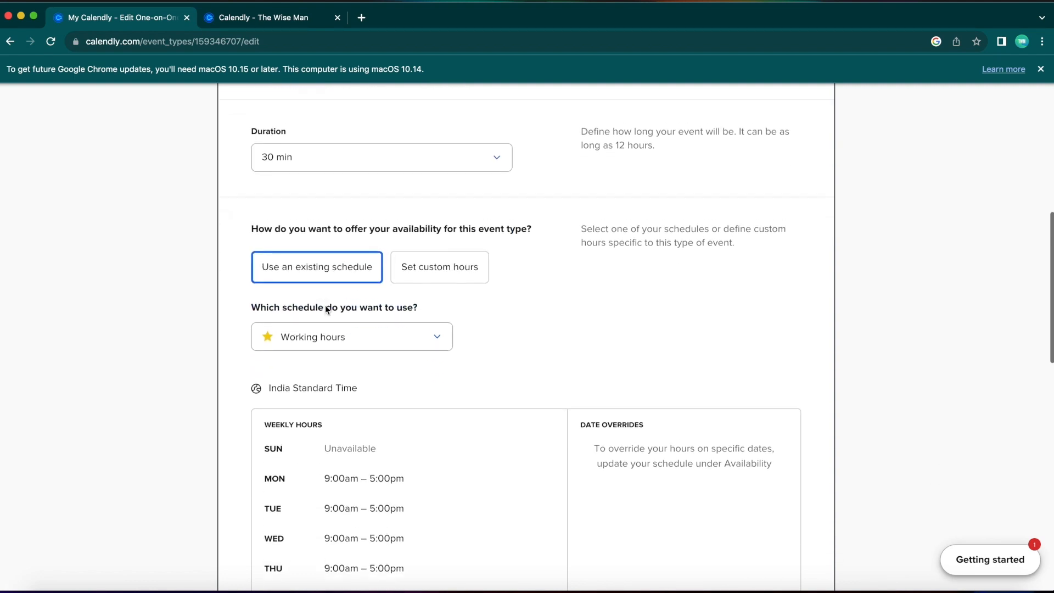
scroll(326, 308, down, 3)
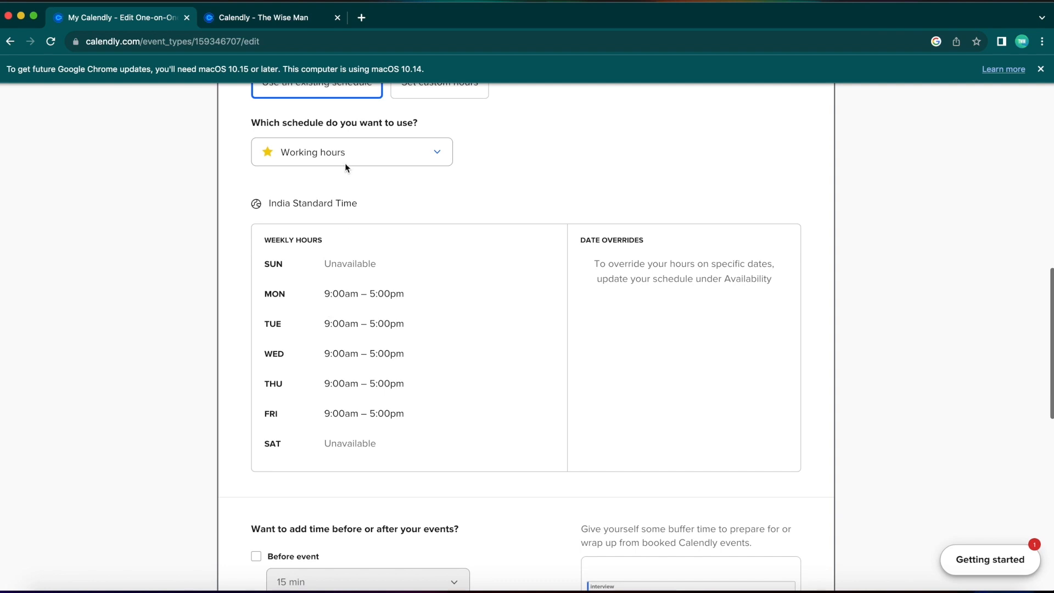
scroll(425, 355, down, 5)
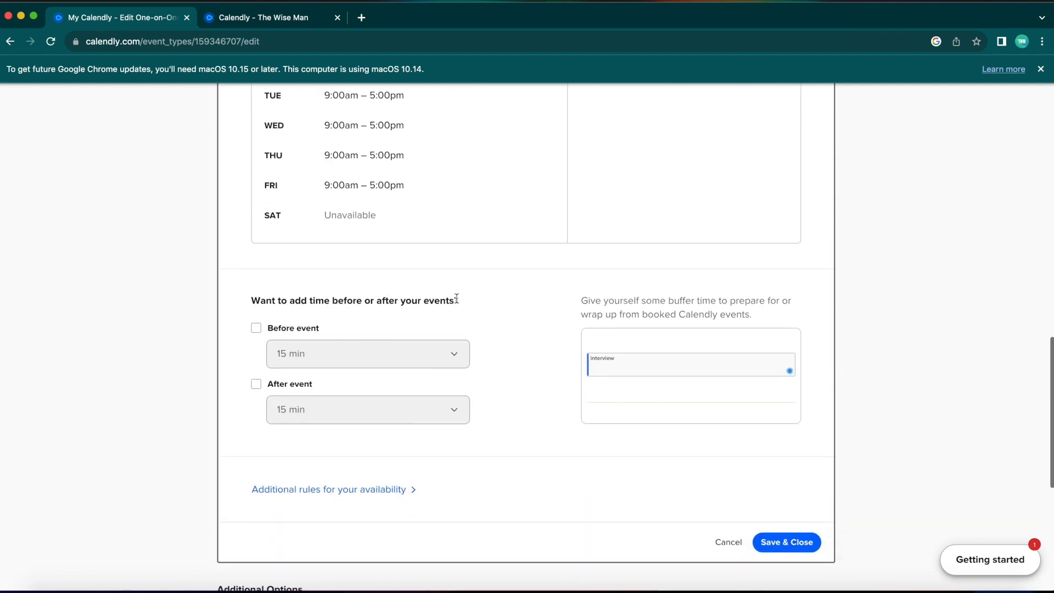
click(256, 328)
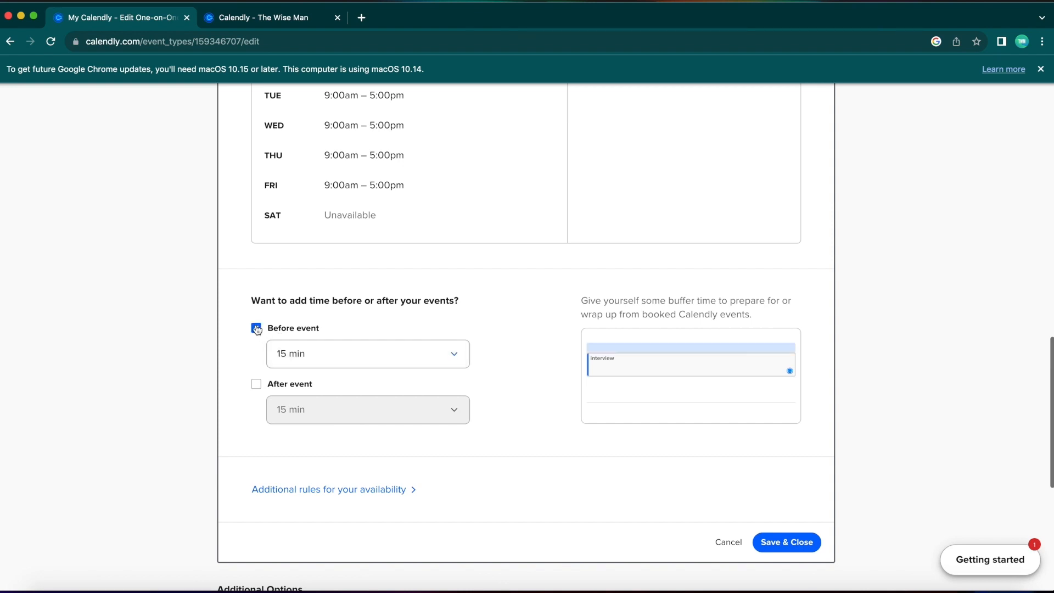
click(315, 355)
click(311, 389)
scroll(561, 450, down, 1)
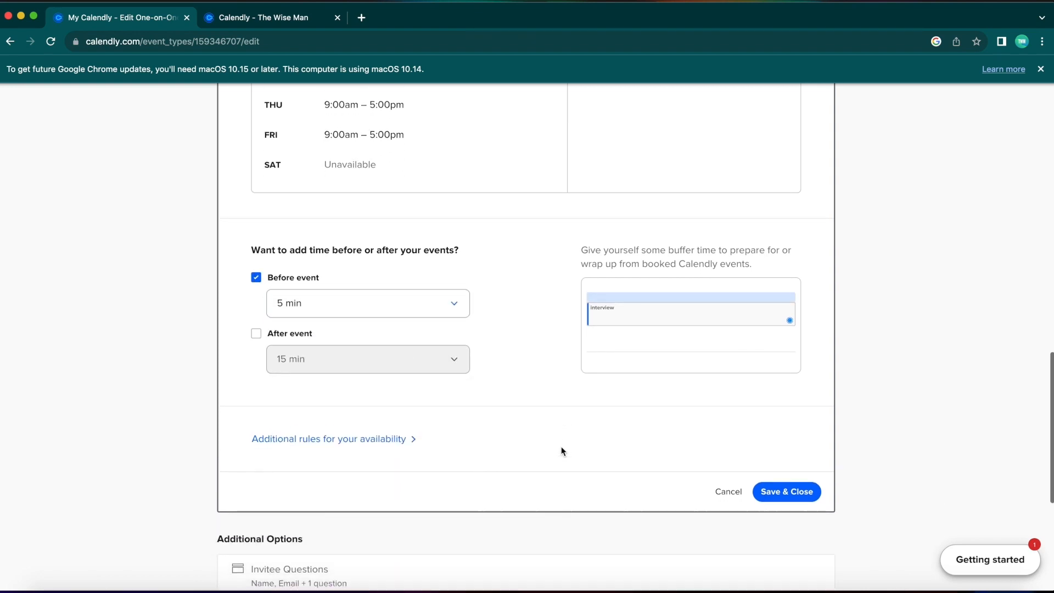
click(801, 493)
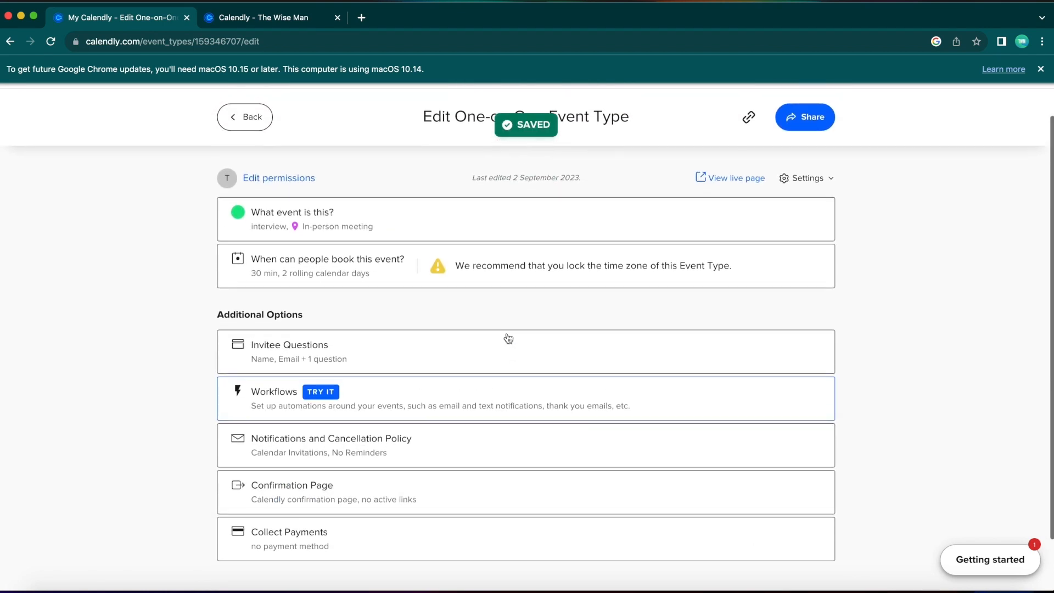
- Return to the event types list and look at the options for creating events and meetings
scroll(508, 339, up, 1)
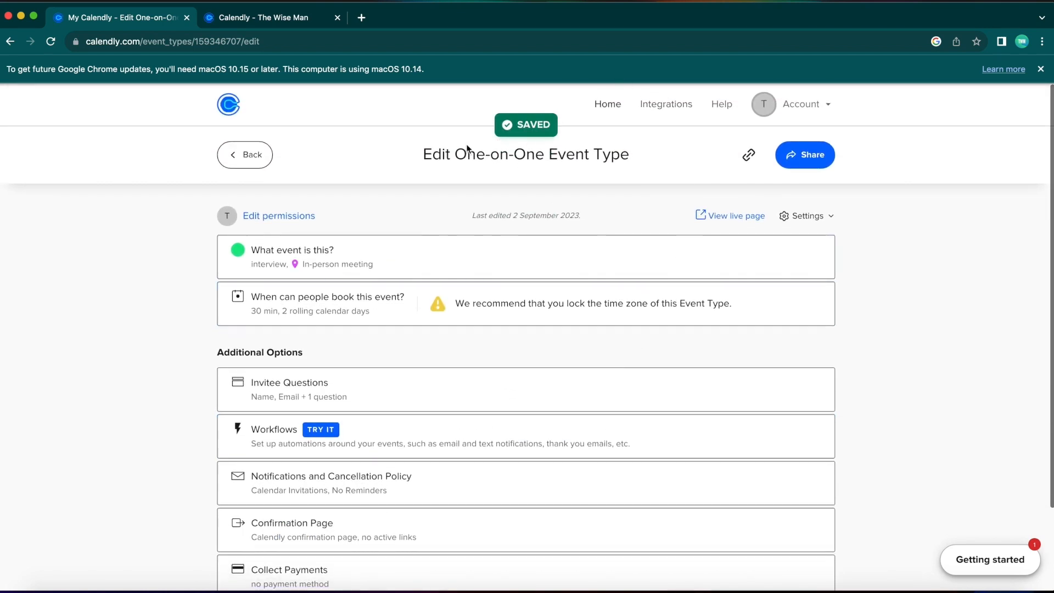
click(245, 156)
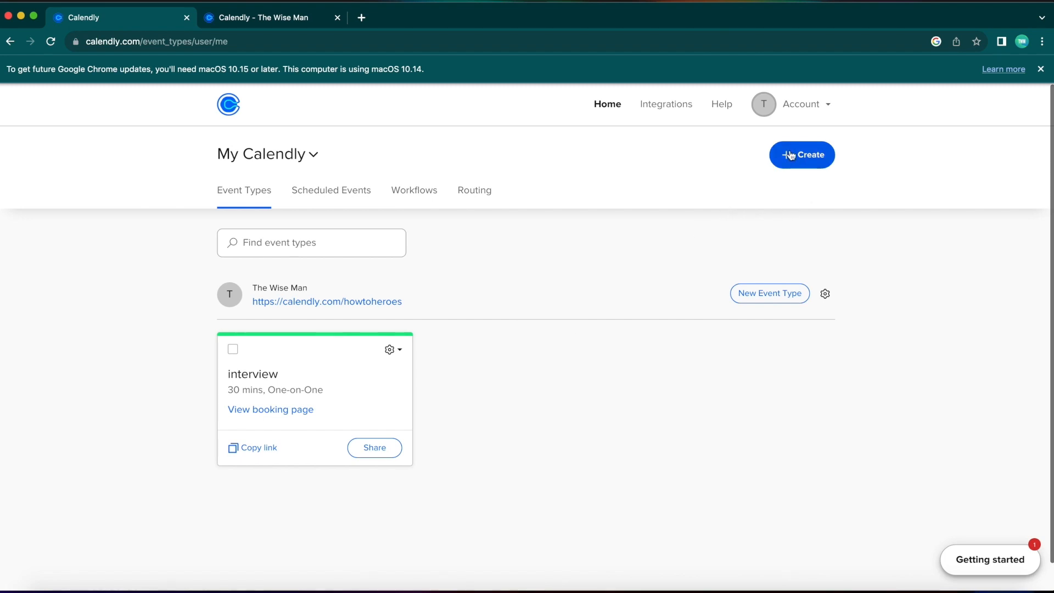
click(796, 158)
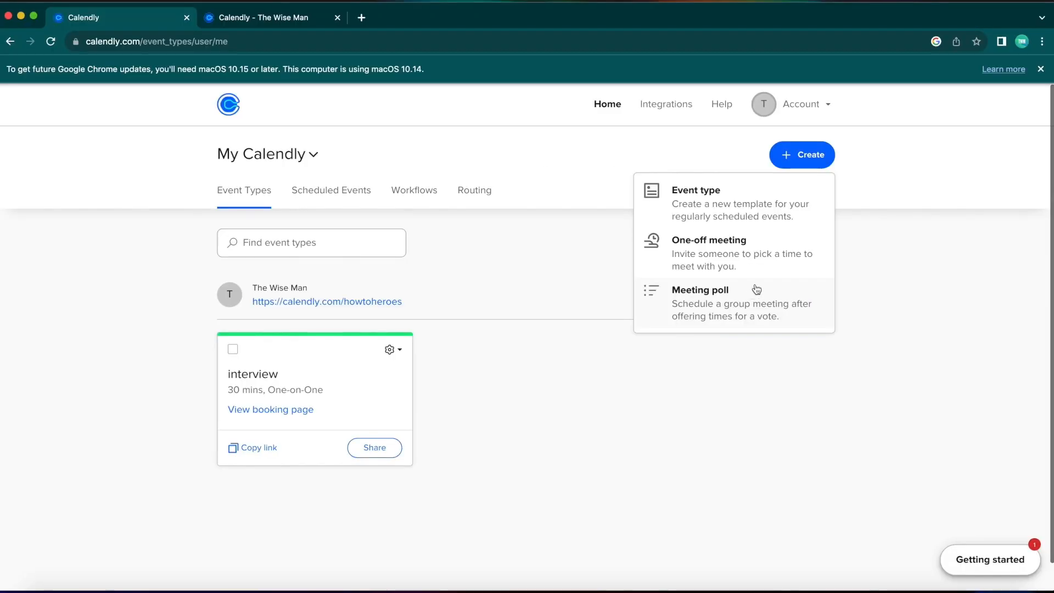
click(913, 138)
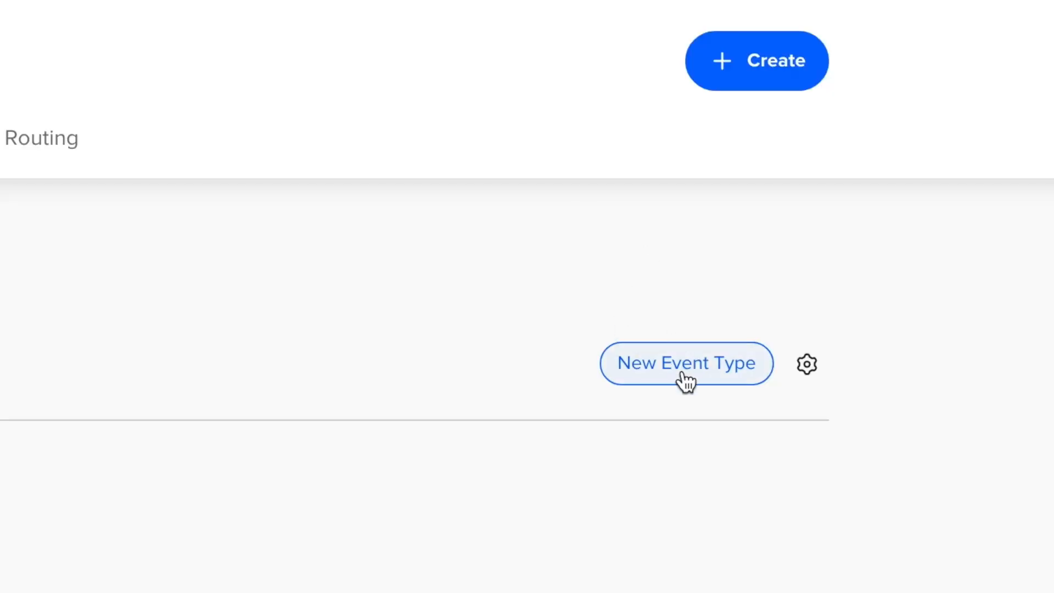
- Open the organization's billing page and view the subscription plans for individuals and teams
click(805, 104)
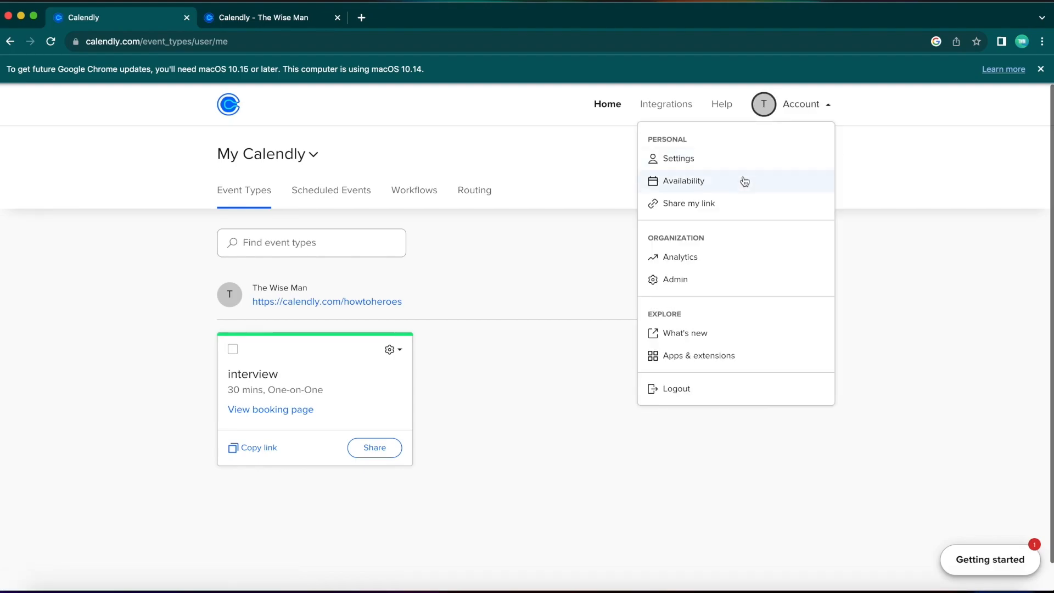
click(727, 280)
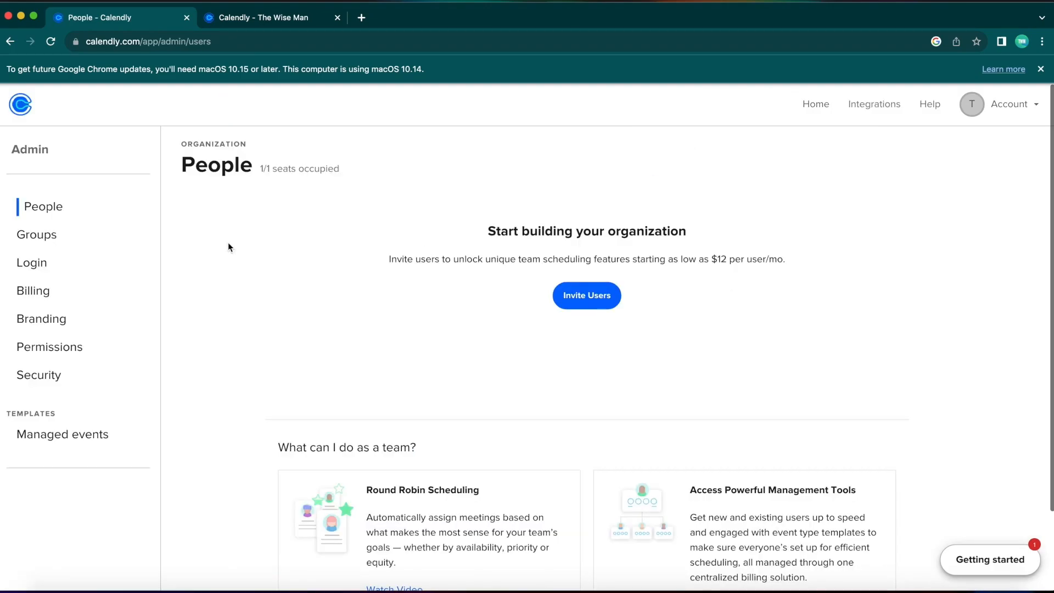
click(66, 296)
scroll(491, 256, down, 3)
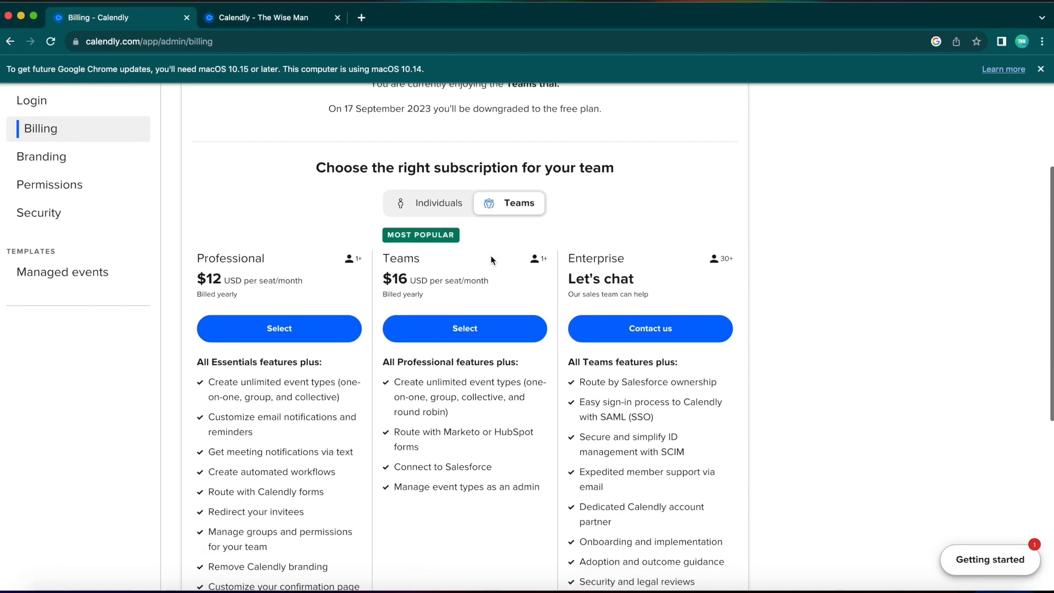
click(443, 207)
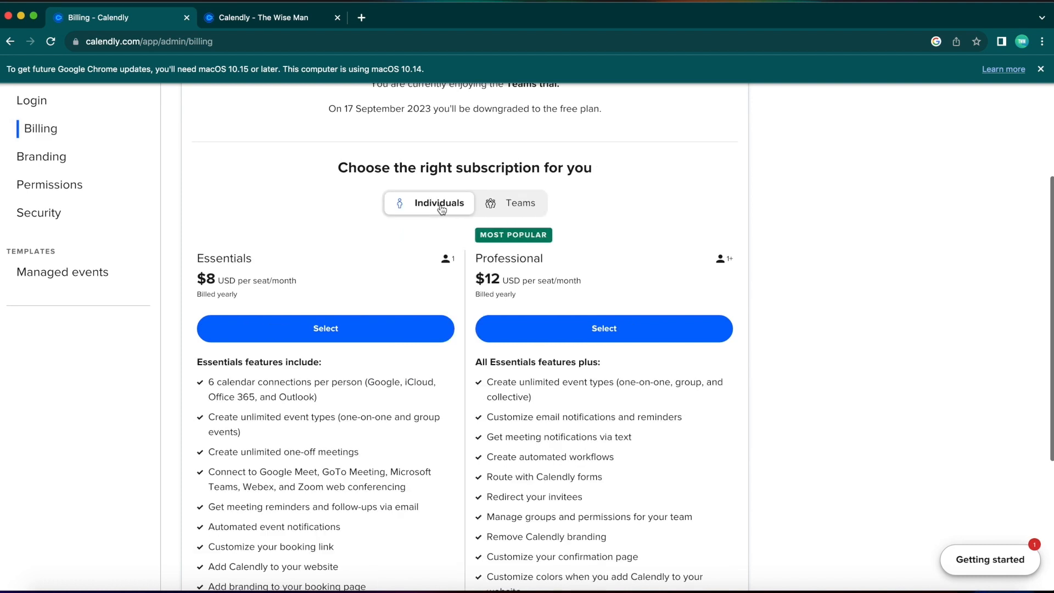
click(500, 203)
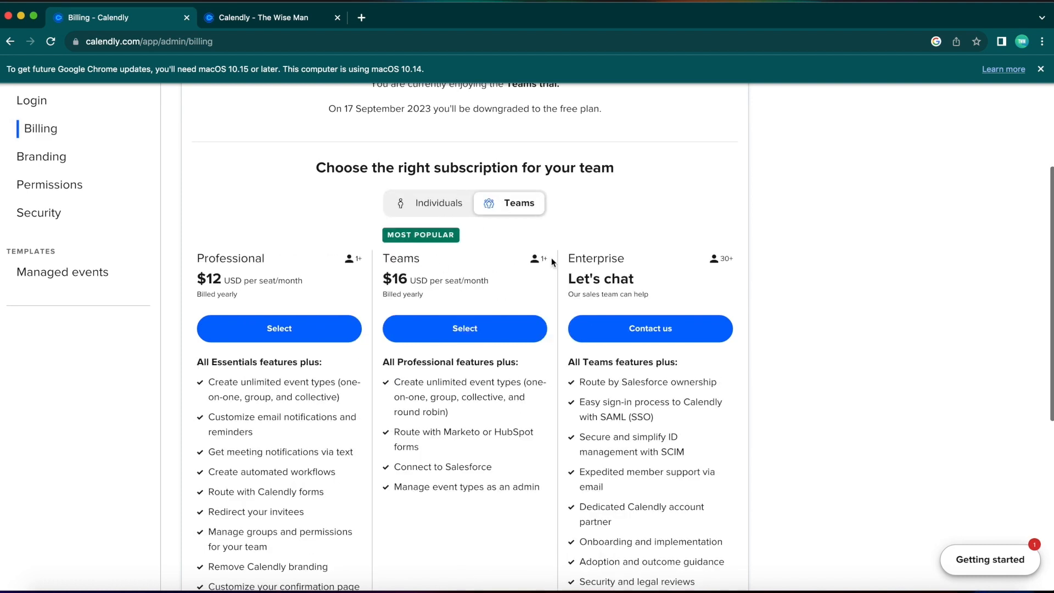
- Check the monthly prices of the Essentials and Professional plans for individuals
scroll(484, 333, up, 4)
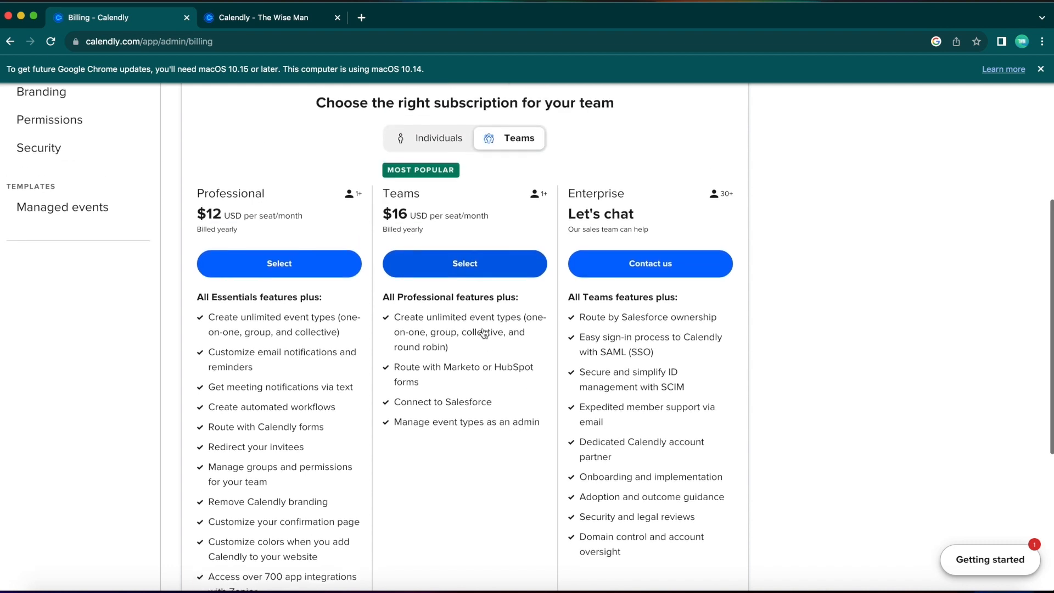
click(443, 164)
drag(197, 242, 357, 238)
click(357, 239)
drag(476, 243, 633, 242)
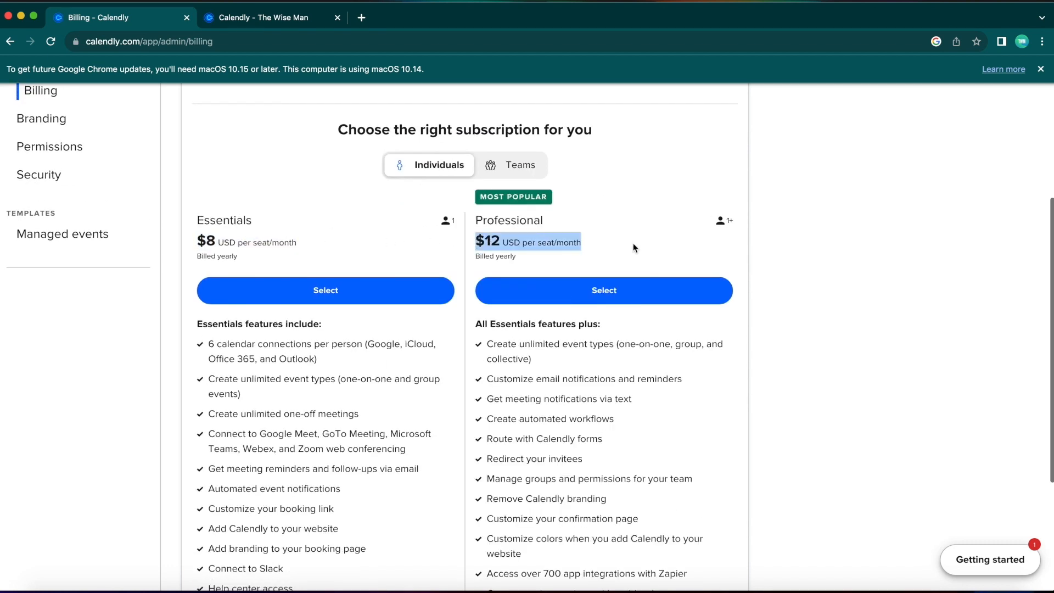
click(595, 193)
- Check the monthly price of the Teams plan and return to the individual plans
click(522, 174)
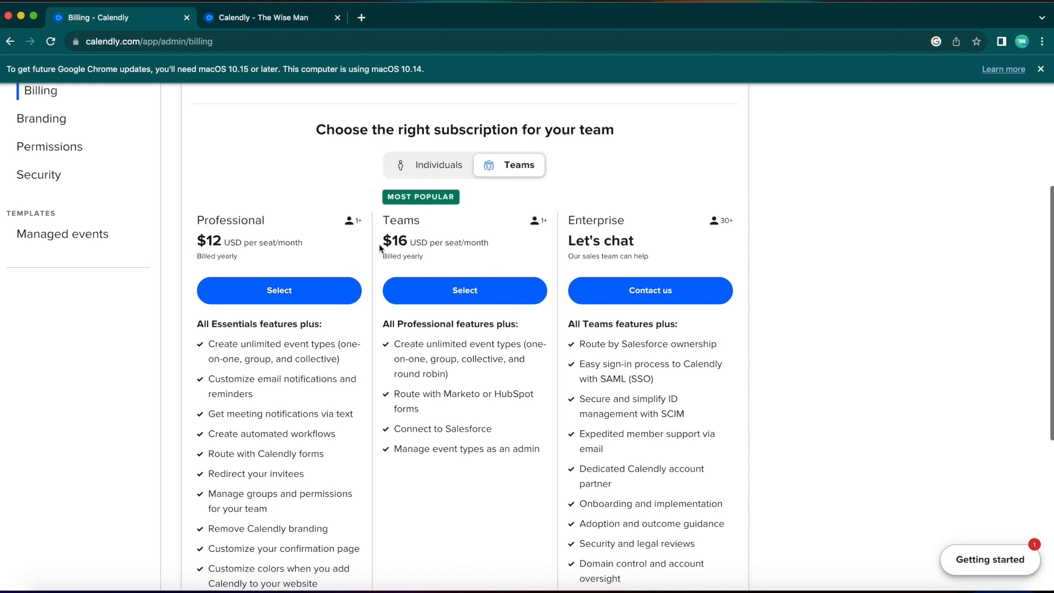
drag(382, 242, 663, 247)
click(530, 245)
click(663, 247)
click(435, 166)
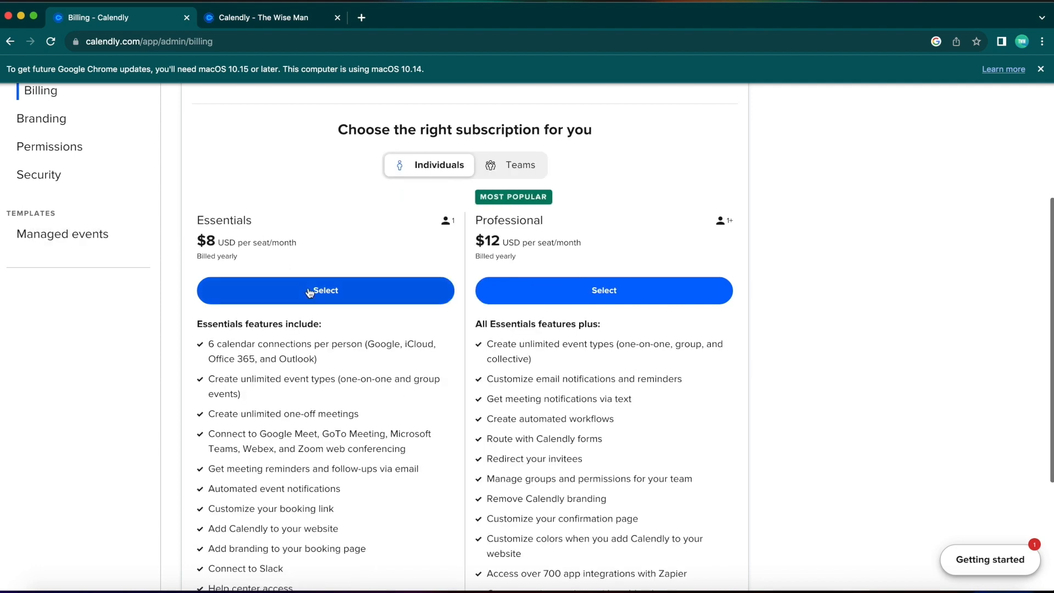
- Read the calendar connection and event type features included in the Essentials plan
scroll(310, 293, down, 3)
drag(210, 247, 443, 270)
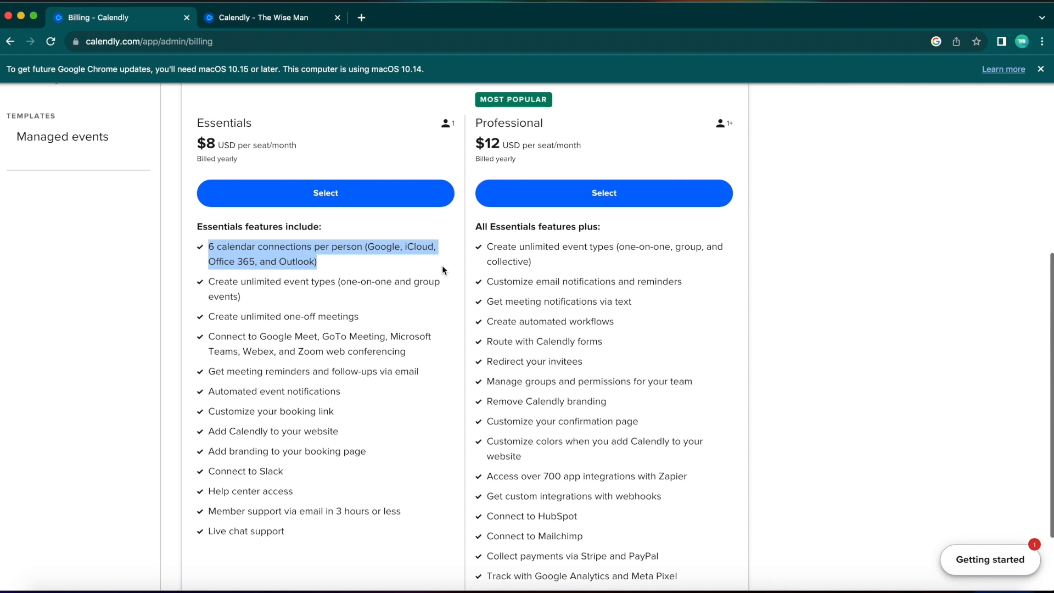
click(443, 265)
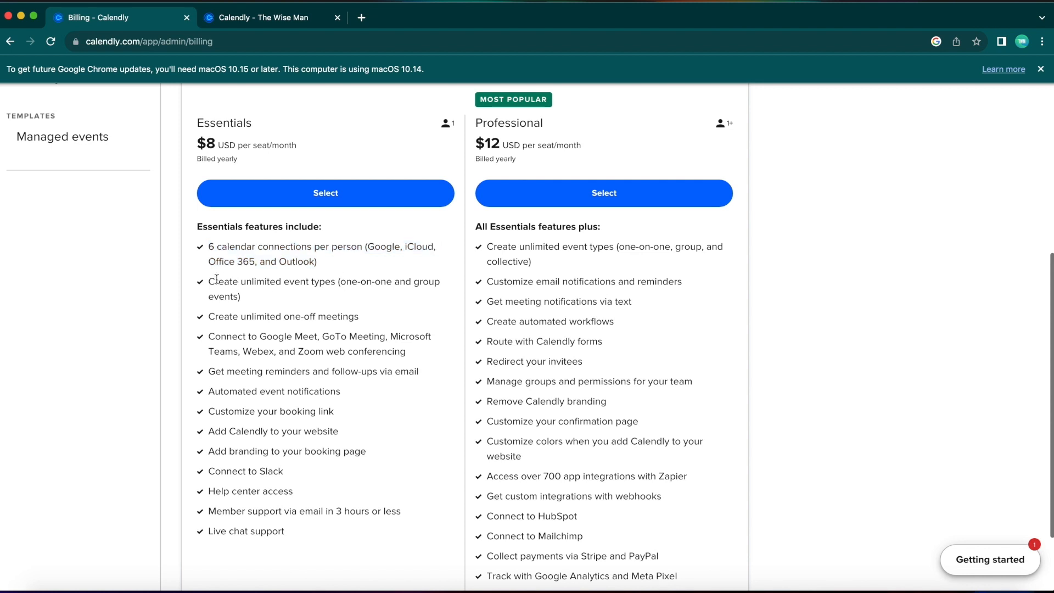
drag(210, 281, 259, 306)
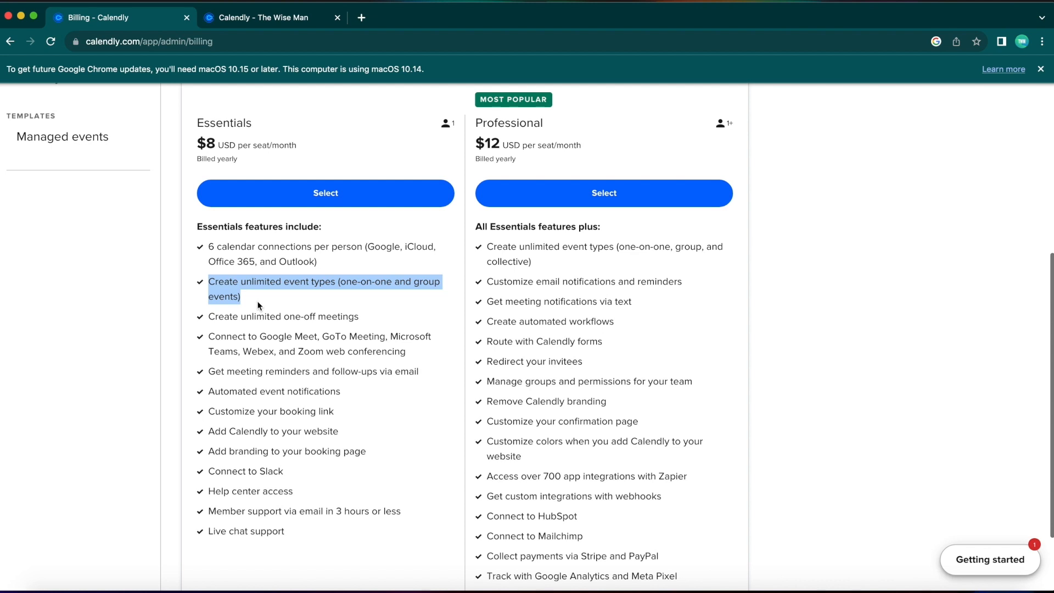
click(259, 306)
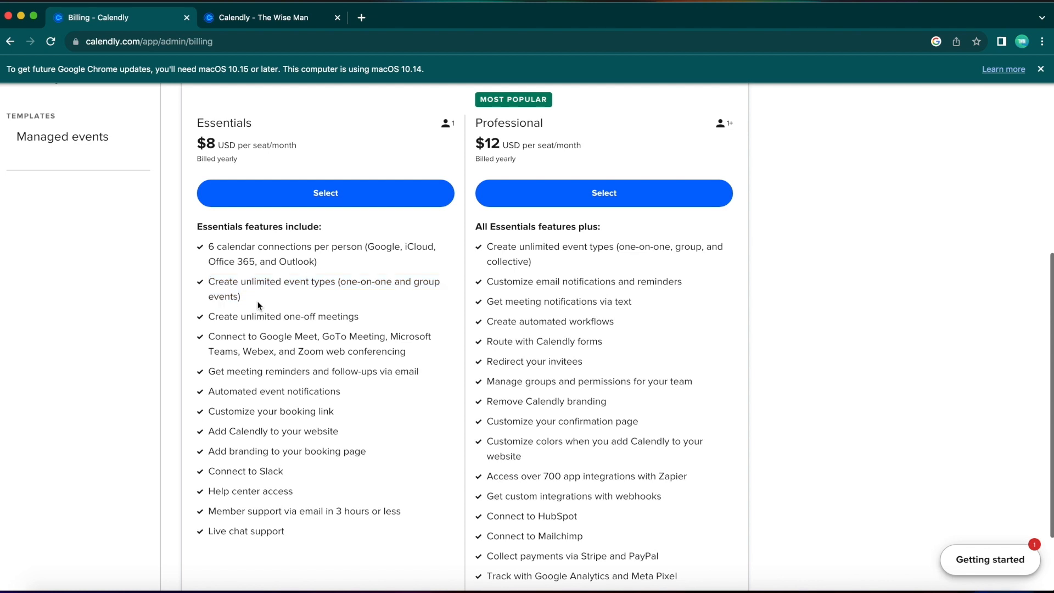
- Read the rest of the Essentials feature list, covering reminders, booking link customization, website embedding, branding, Slack and support
scroll(258, 306, down, 1)
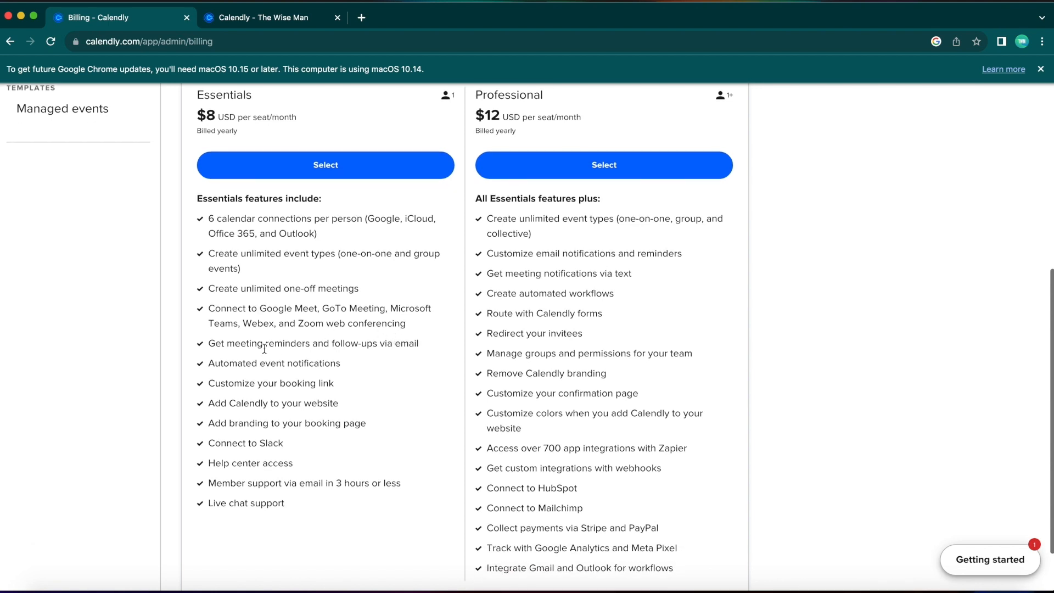
drag(207, 349, 354, 387)
click(354, 387)
drag(205, 406, 371, 411)
click(363, 413)
drag(210, 443, 430, 510)
click(430, 510)
- Examine the Professional plan's first extra features, covering event types, email and text notifications and automated workflows
scroll(678, 338, up, 3)
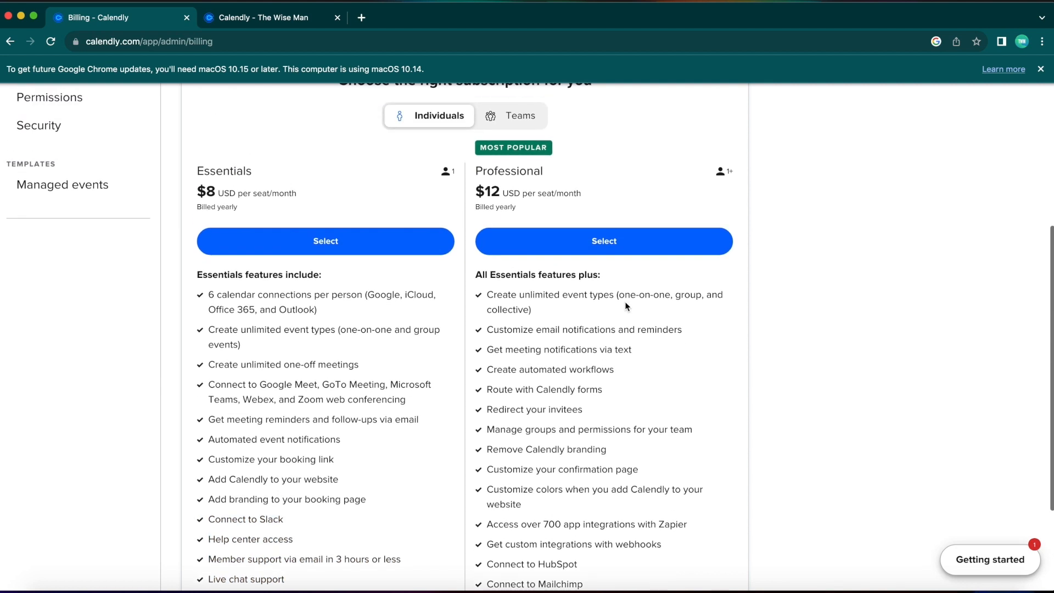
drag(473, 177, 625, 170)
click(625, 170)
scroll(610, 365, down, 2)
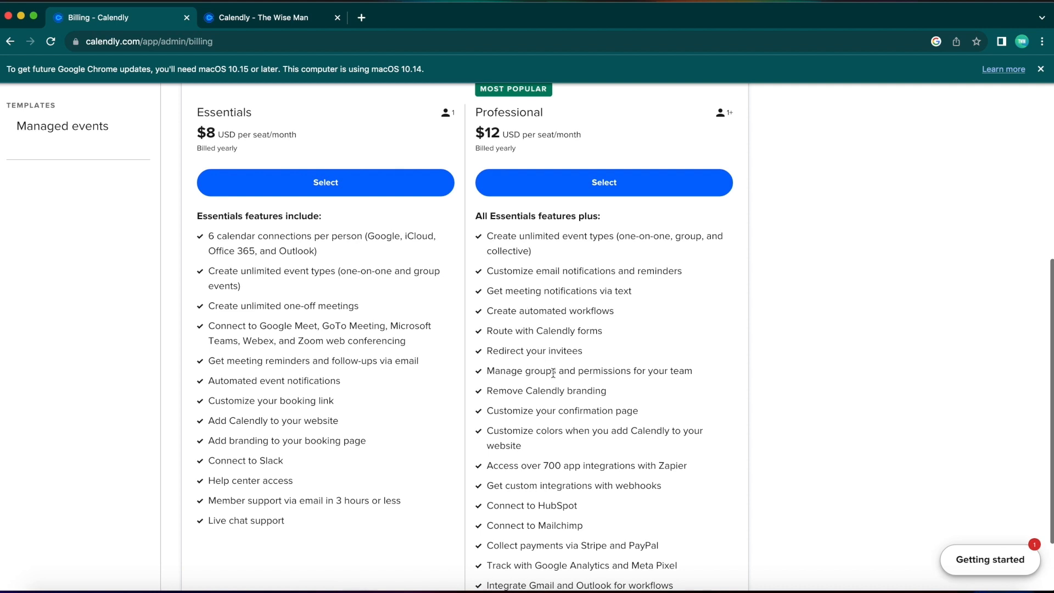
drag(486, 236, 551, 256)
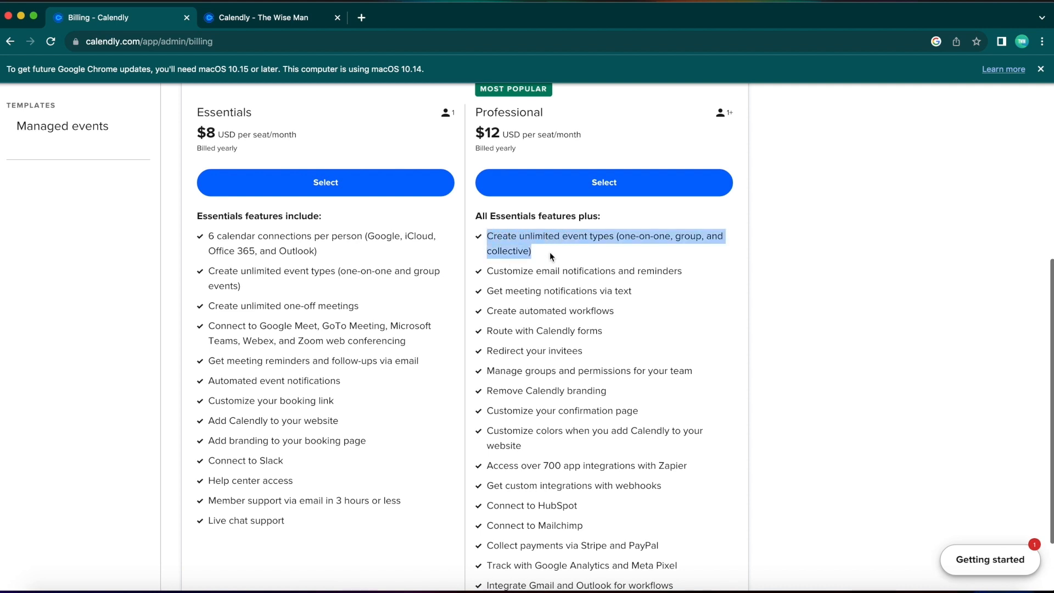
click(550, 256)
drag(487, 270, 604, 314)
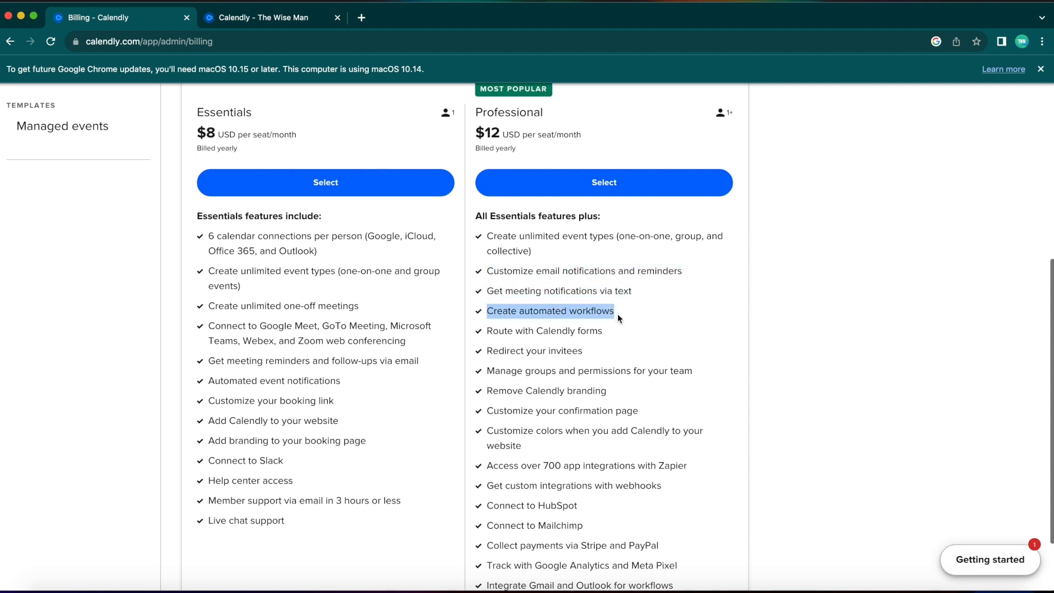
click(617, 325)
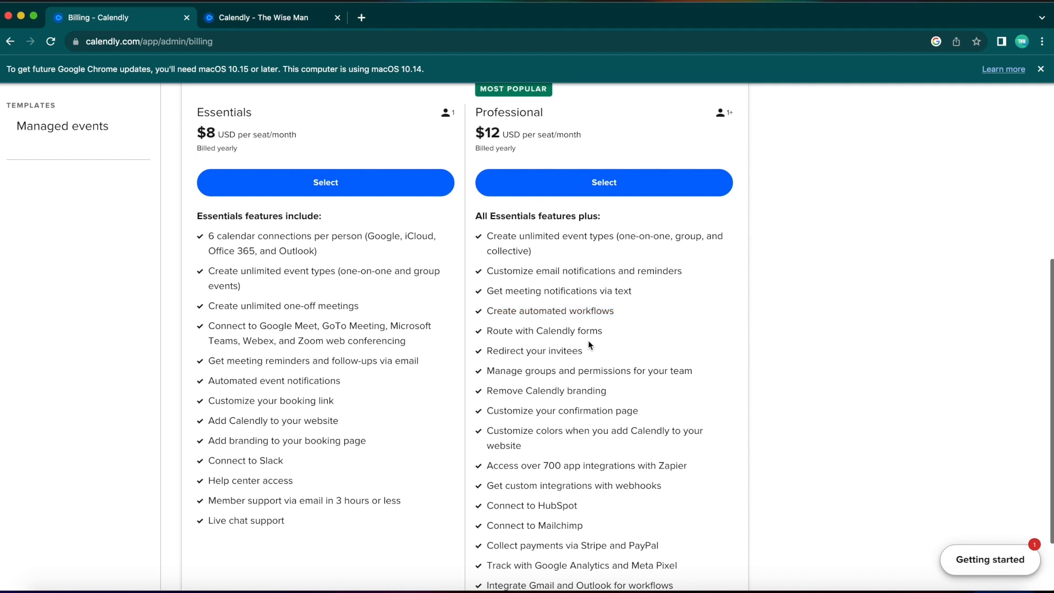
- Examine the Professional plan's integration and payment features, including Zapier, HubSpot, Mailchimp, Stripe and PayPal
scroll(654, 287, down, 3)
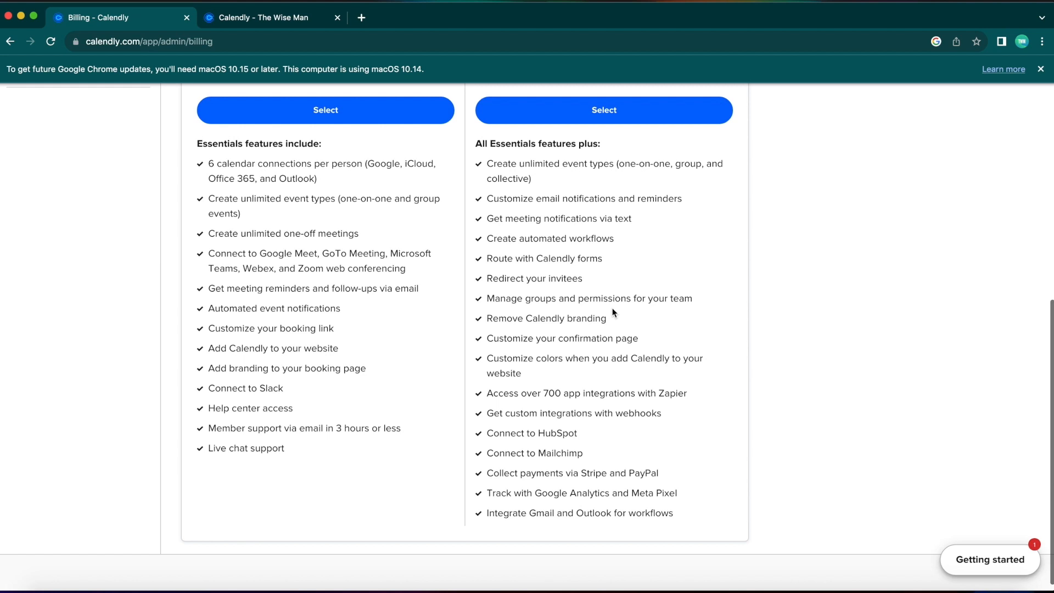
drag(487, 394, 711, 402)
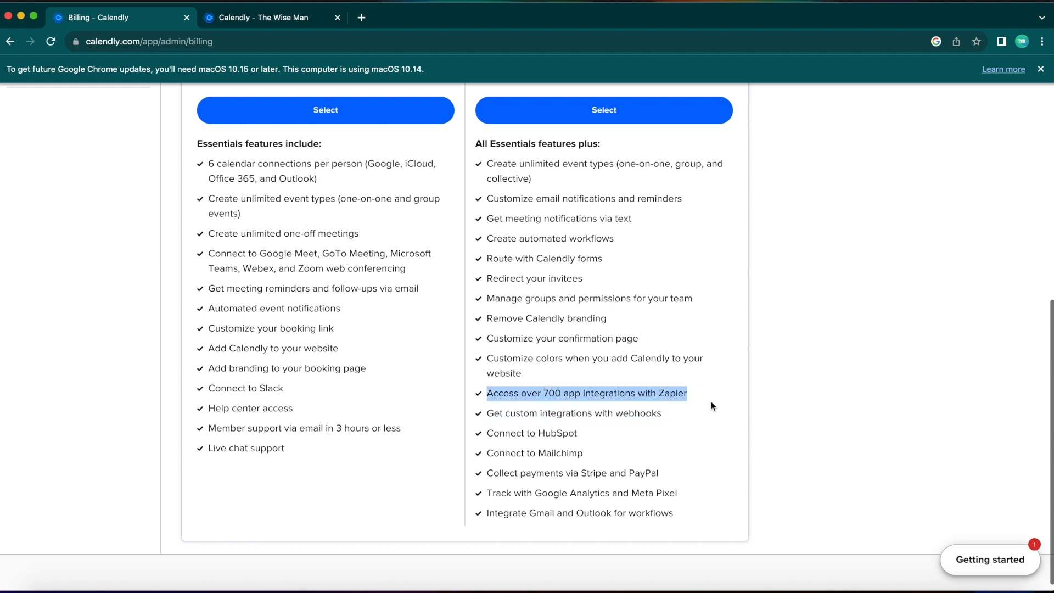
click(712, 405)
drag(484, 434, 642, 456)
click(642, 456)
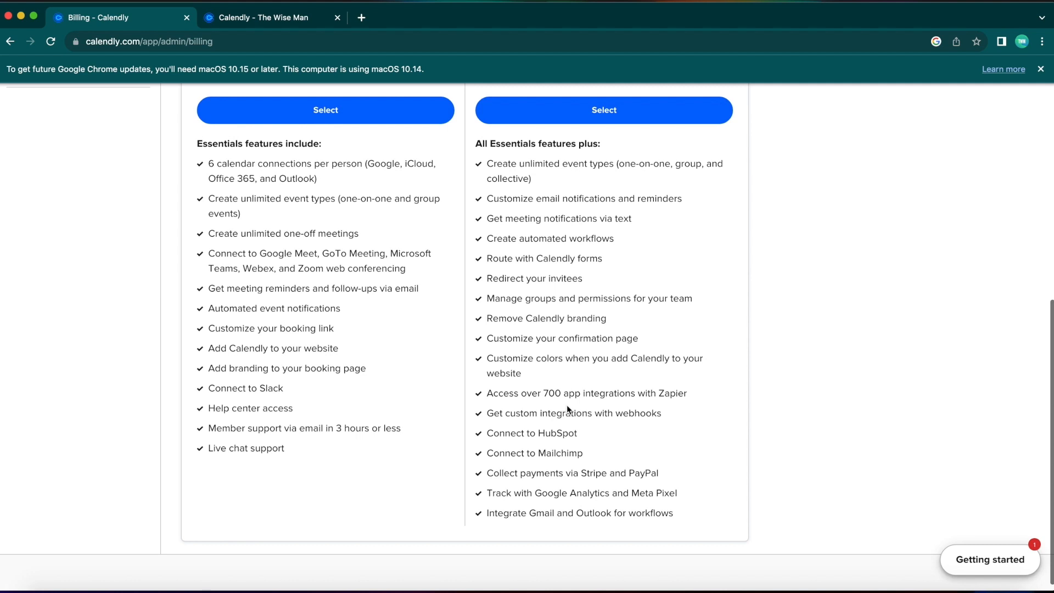
drag(579, 474, 659, 473)
click(666, 474)
- Compare the Essentials and Professional plans once more and return to the account upgrade notice on the billing page
scroll(634, 449, up, 10)
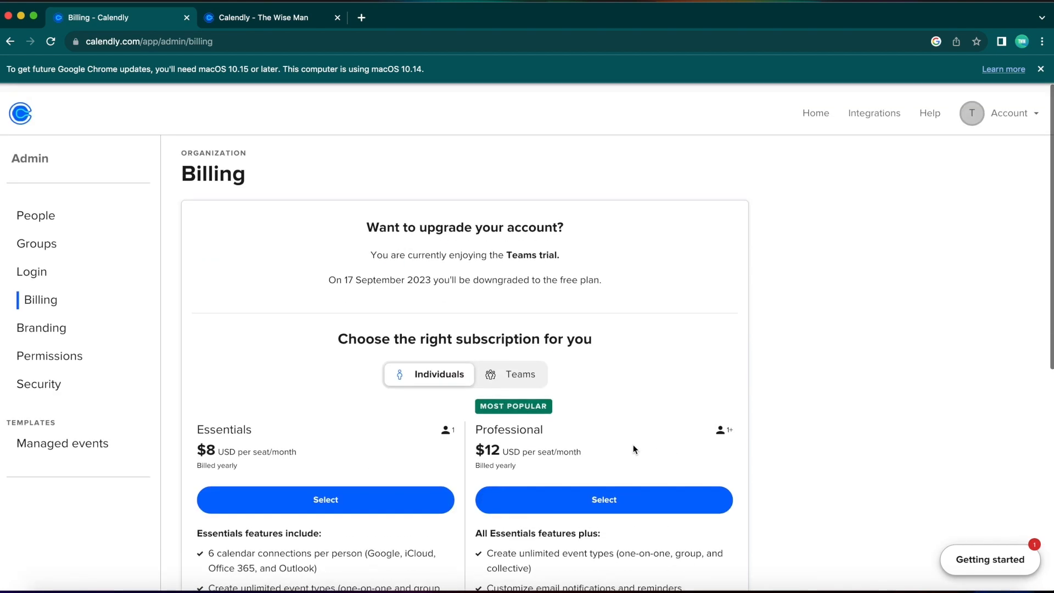
scroll(635, 449, down, 4)
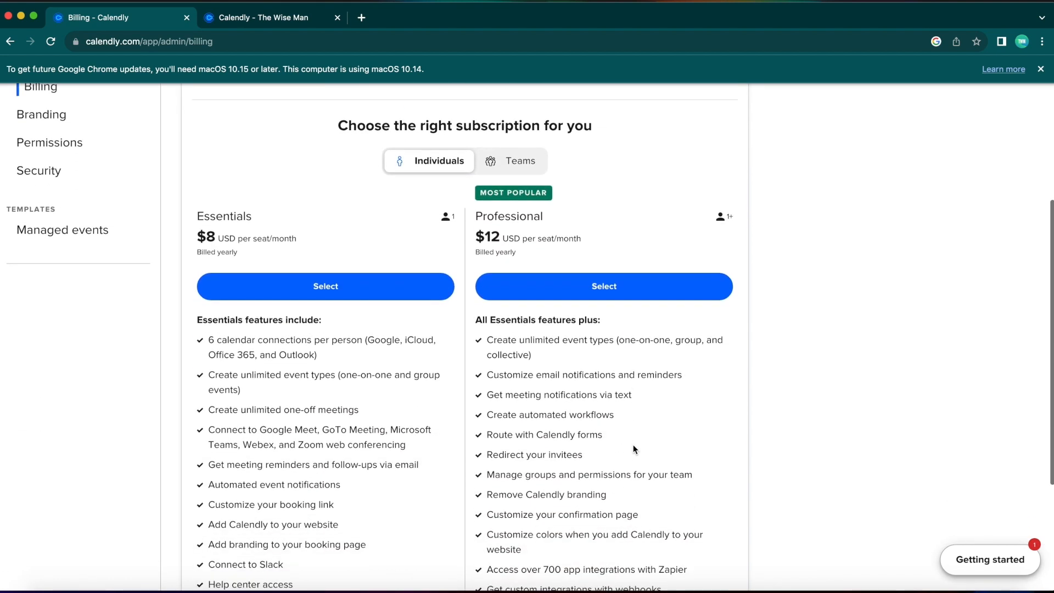
scroll(635, 449, down, 1)
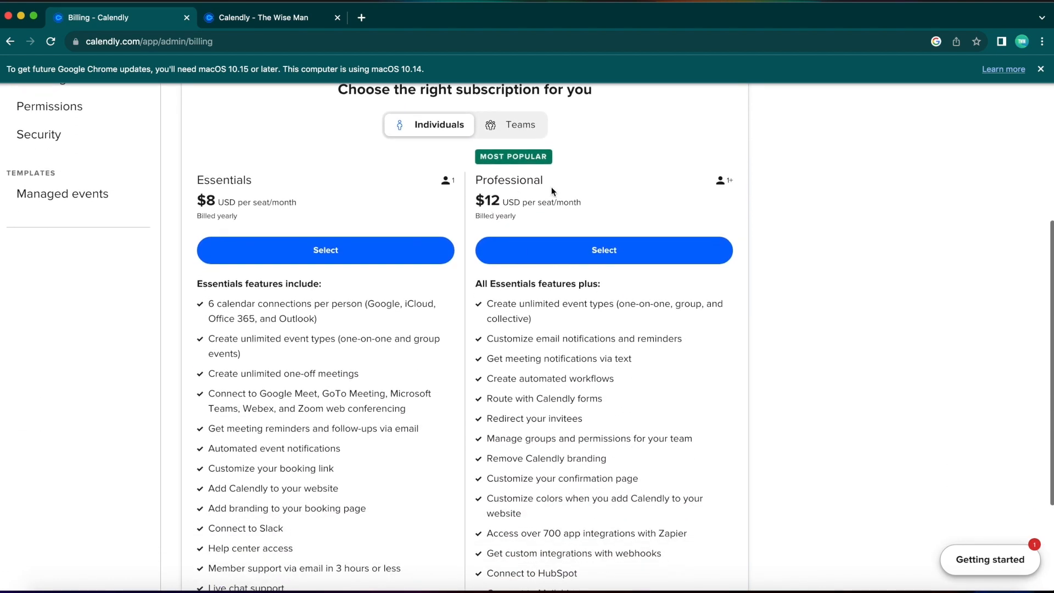
scroll(571, 199, up, 2)
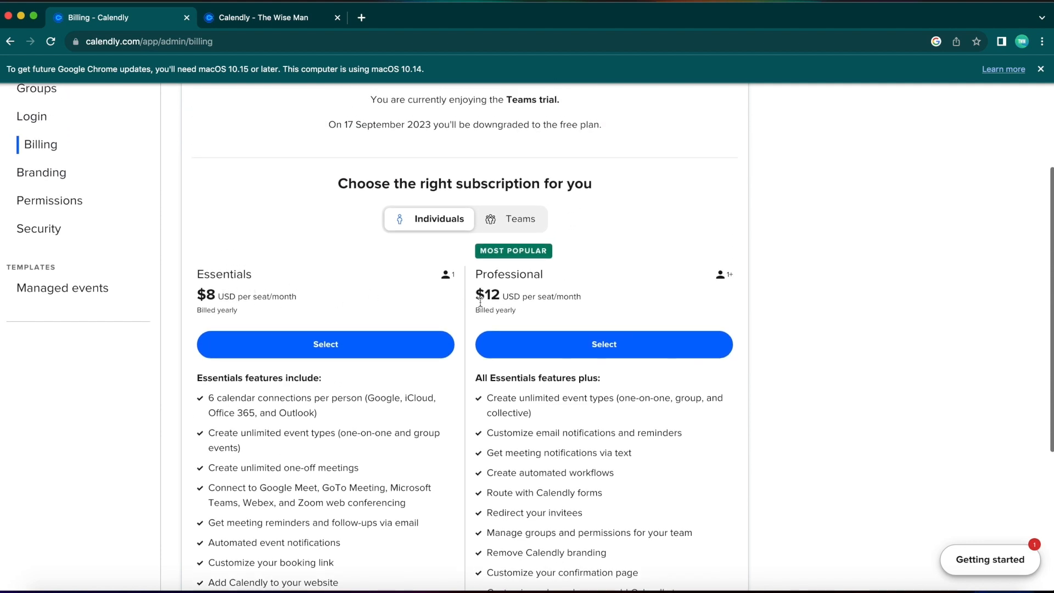
scroll(480, 302, up, 3)
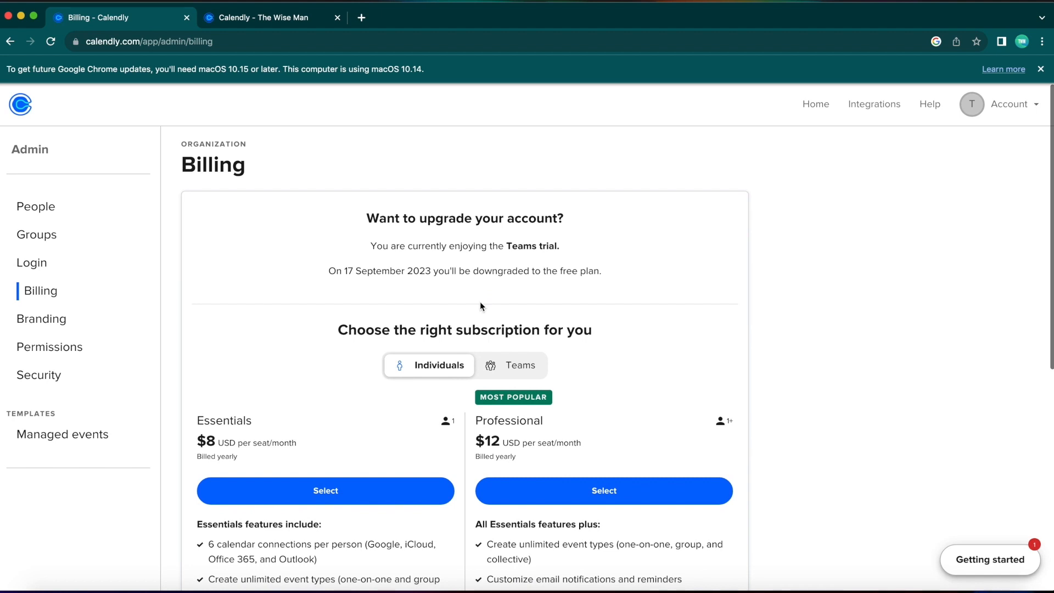
- Leave billing, browse the full list of available integrations and return to the event types list
click(815, 104)
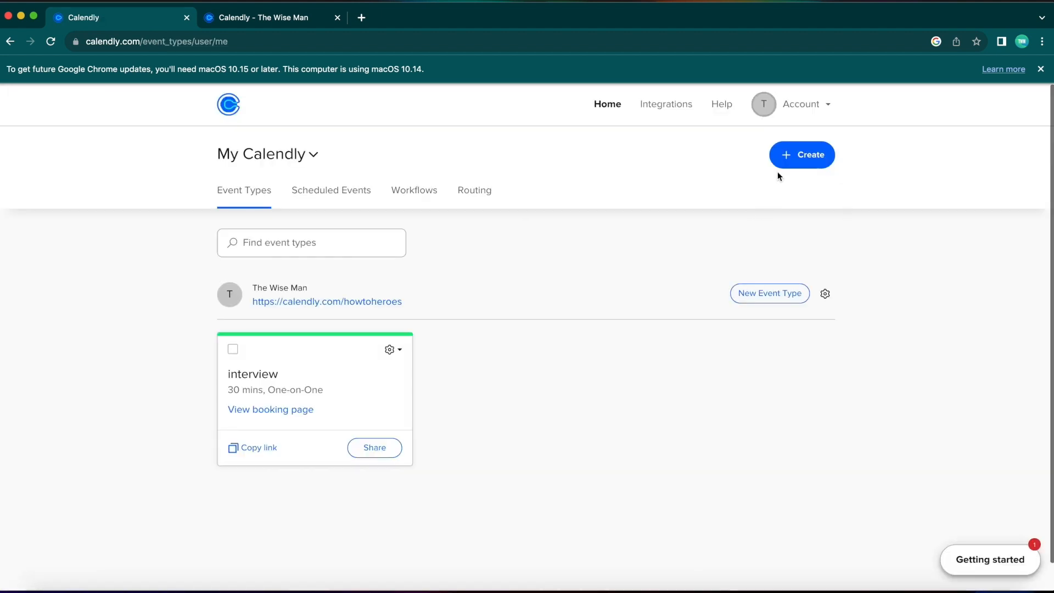
click(681, 104)
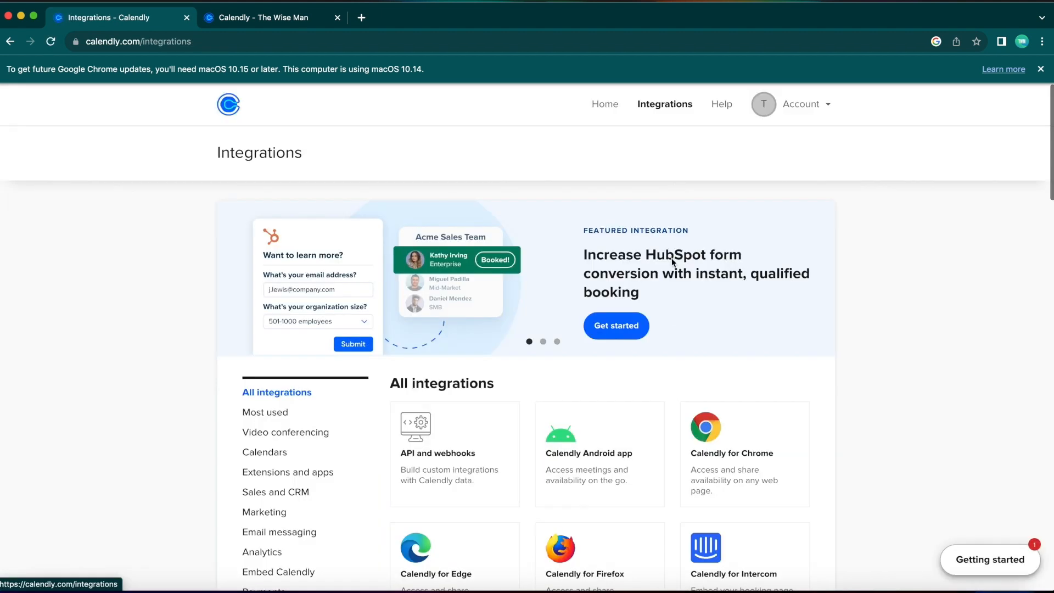
scroll(674, 314, down, 15)
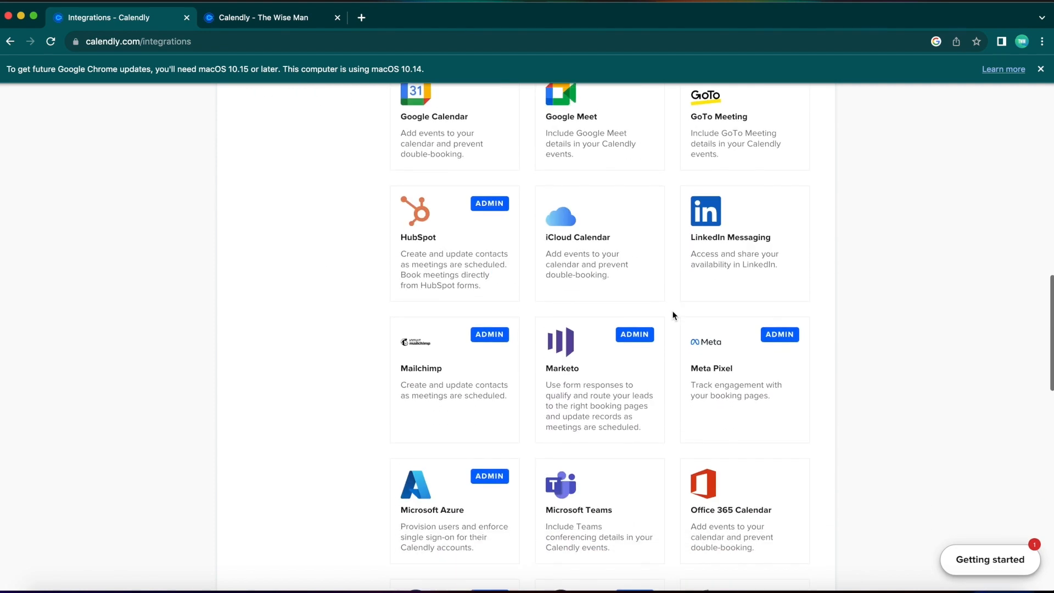
scroll(674, 315, down, 20)
scroll(675, 315, up, 6)
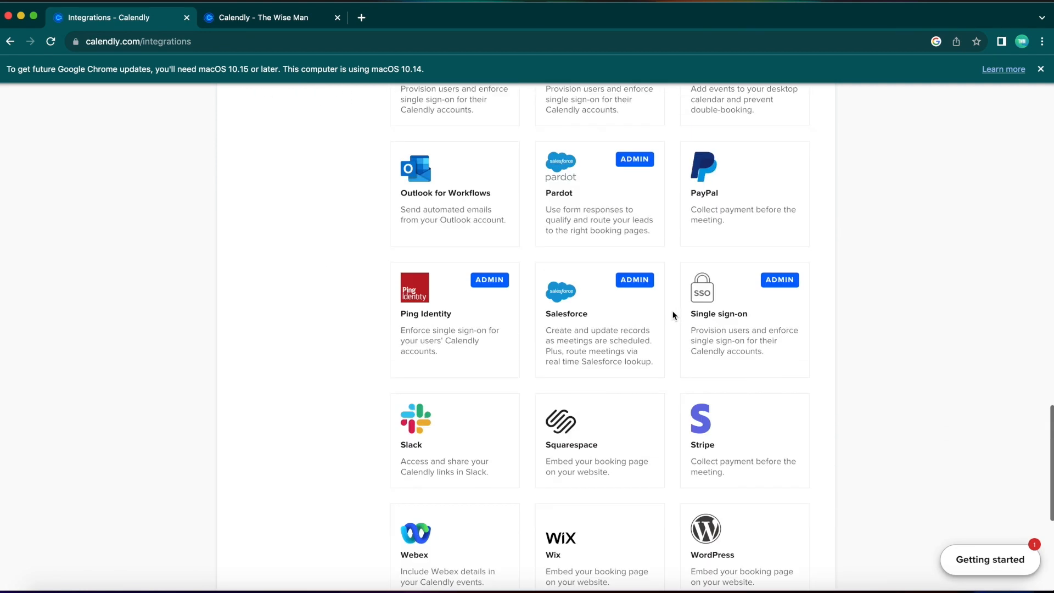
scroll(674, 316, up, 20)
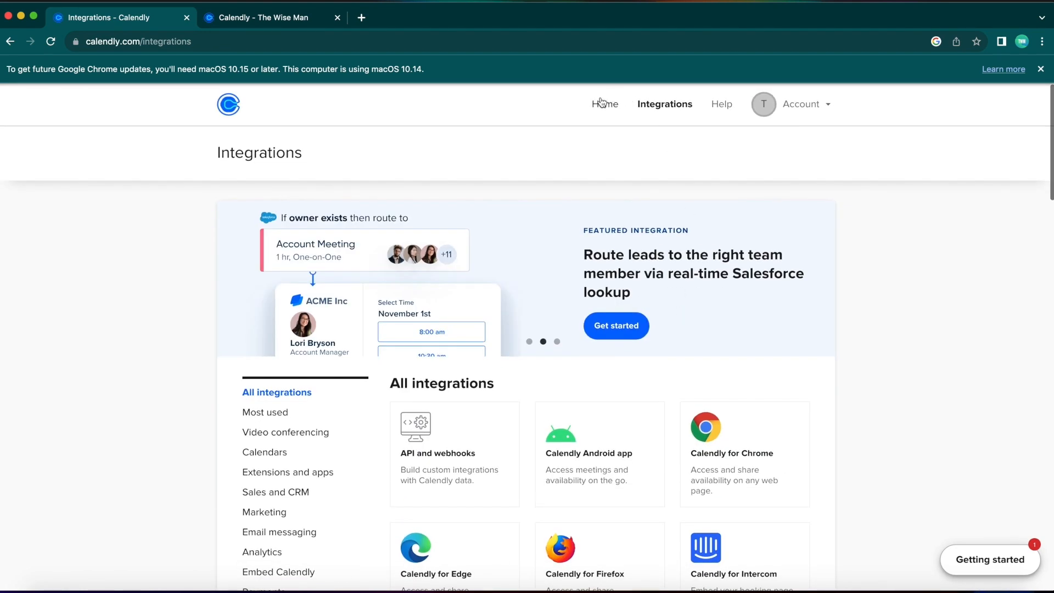
click(604, 104)
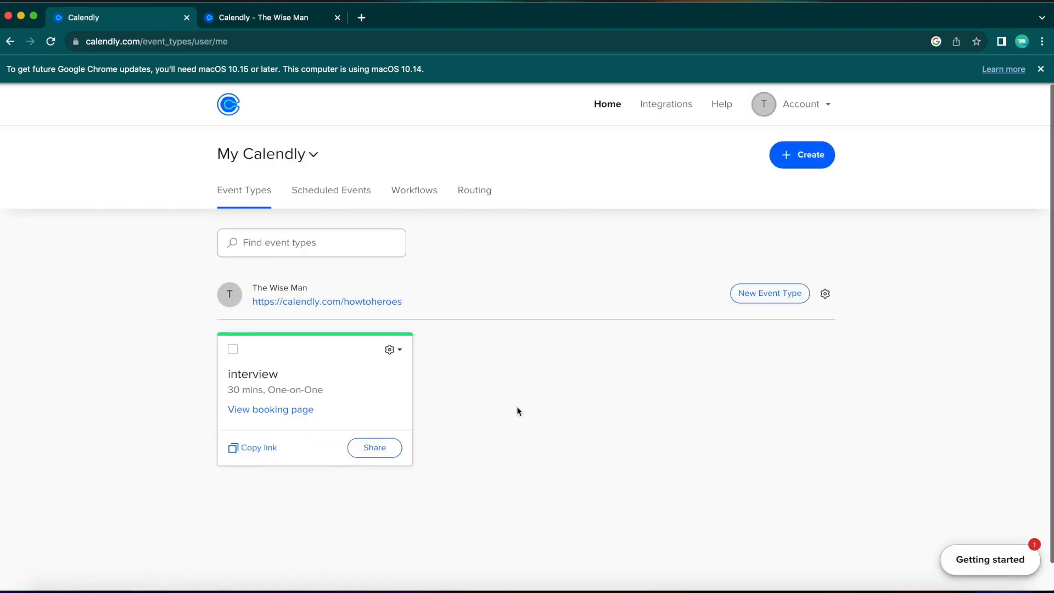